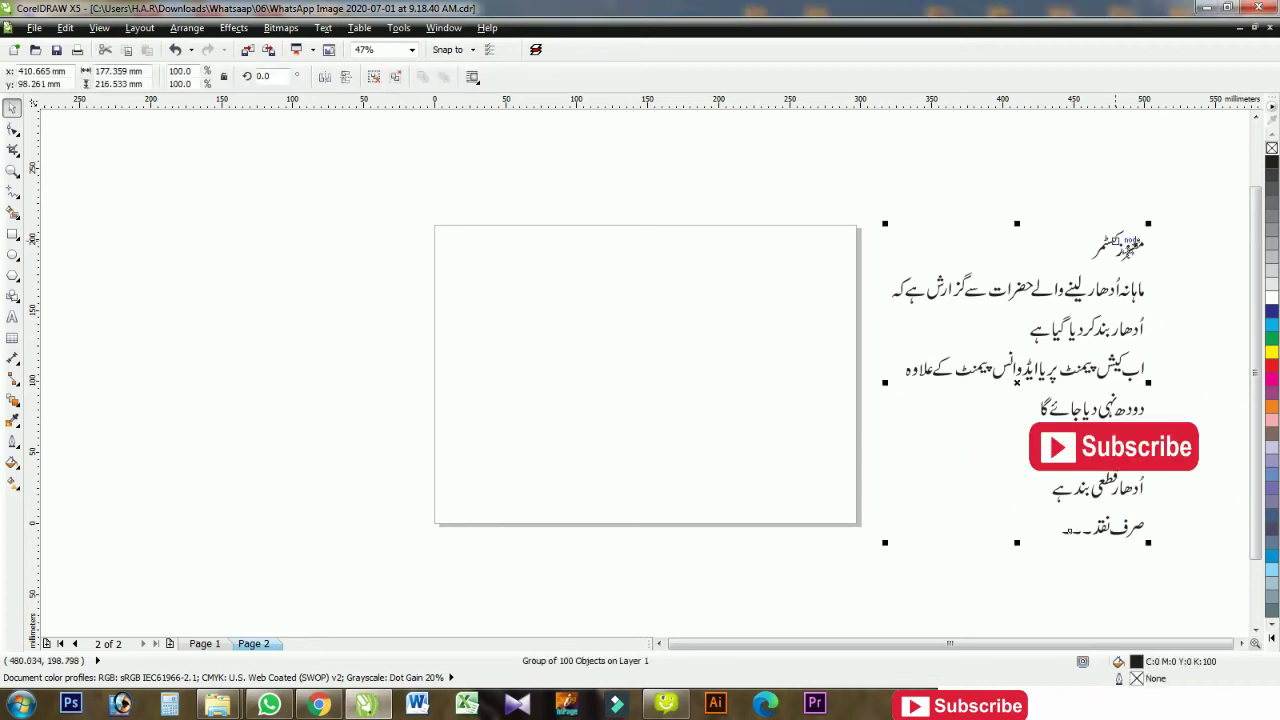
# Move the first Urdu heading line onto the top of the page and stretch it wider.
pyautogui.click(420, 180)
pyautogui.click(435, 230)
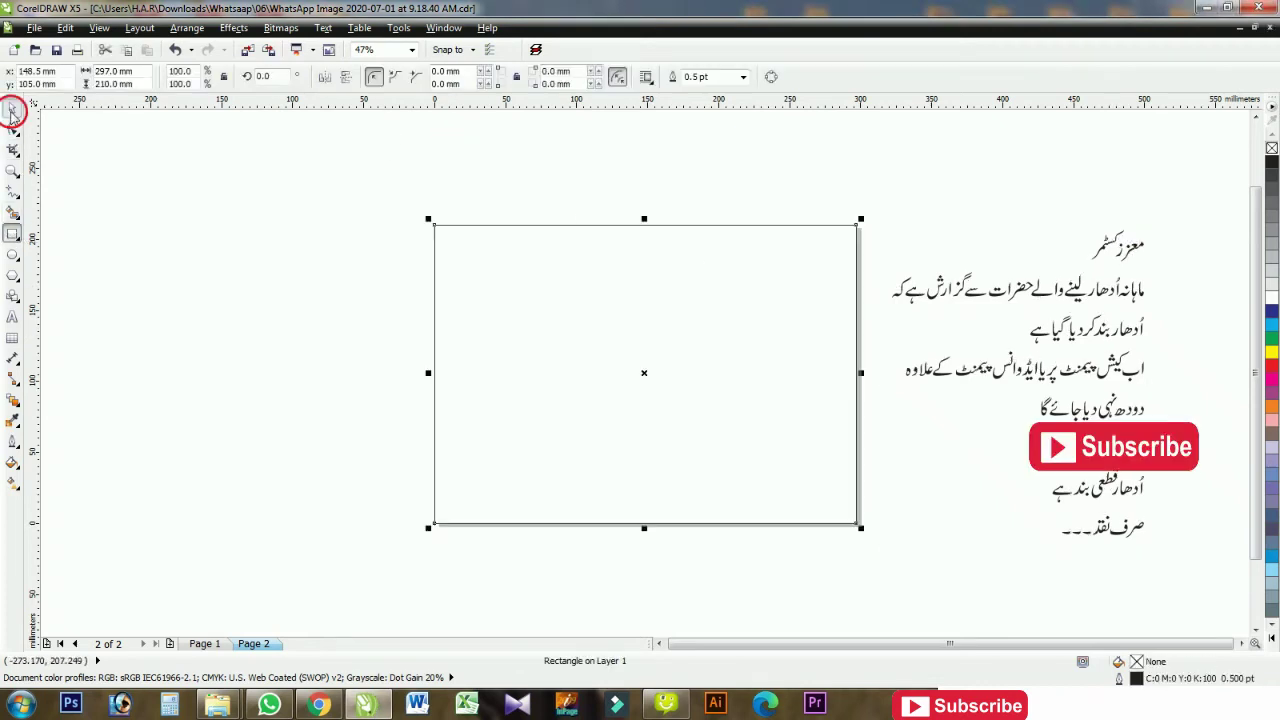
pyautogui.click(443, 203)
pyautogui.click(1120, 246)
pyautogui.moveTo(1120, 246)
pyautogui.mouseDown()
pyautogui.moveTo(640, 266)
pyautogui.moveTo(800, 240)
pyautogui.mouseUp()
pyautogui.scroll(2, 682, 274)
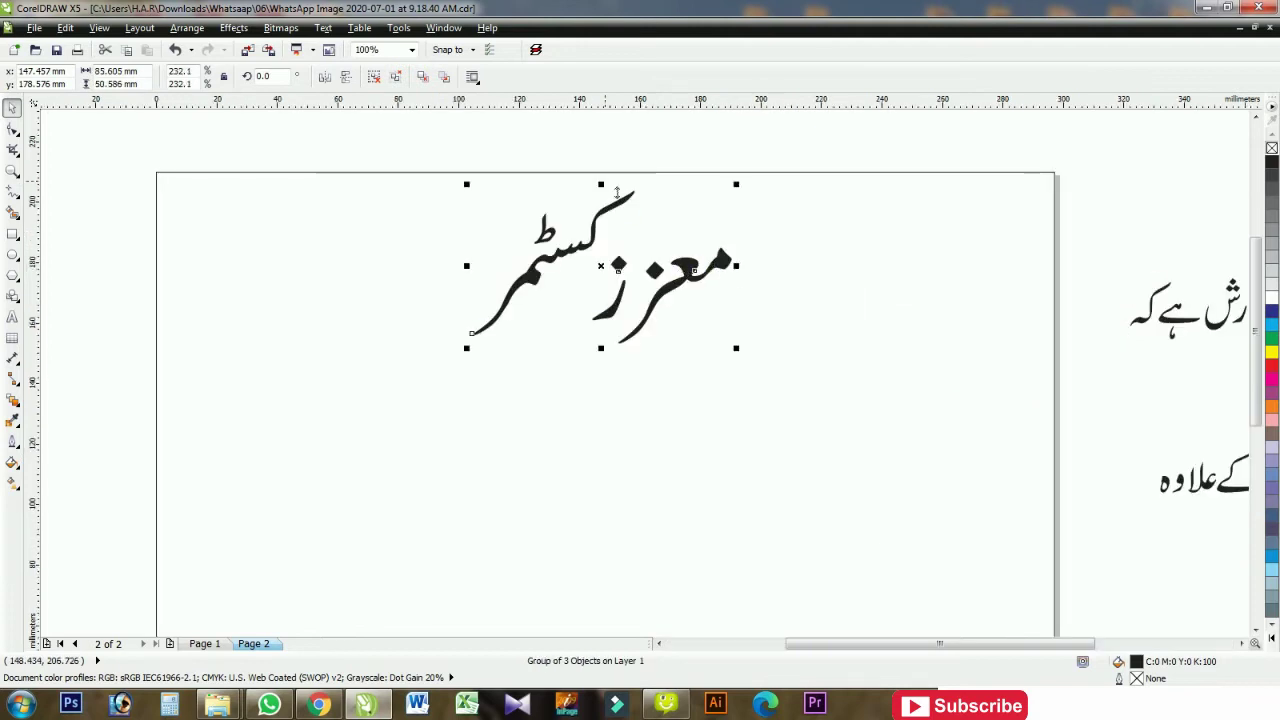
pyautogui.moveTo(736, 265); pyautogui.dragTo(754, 265)
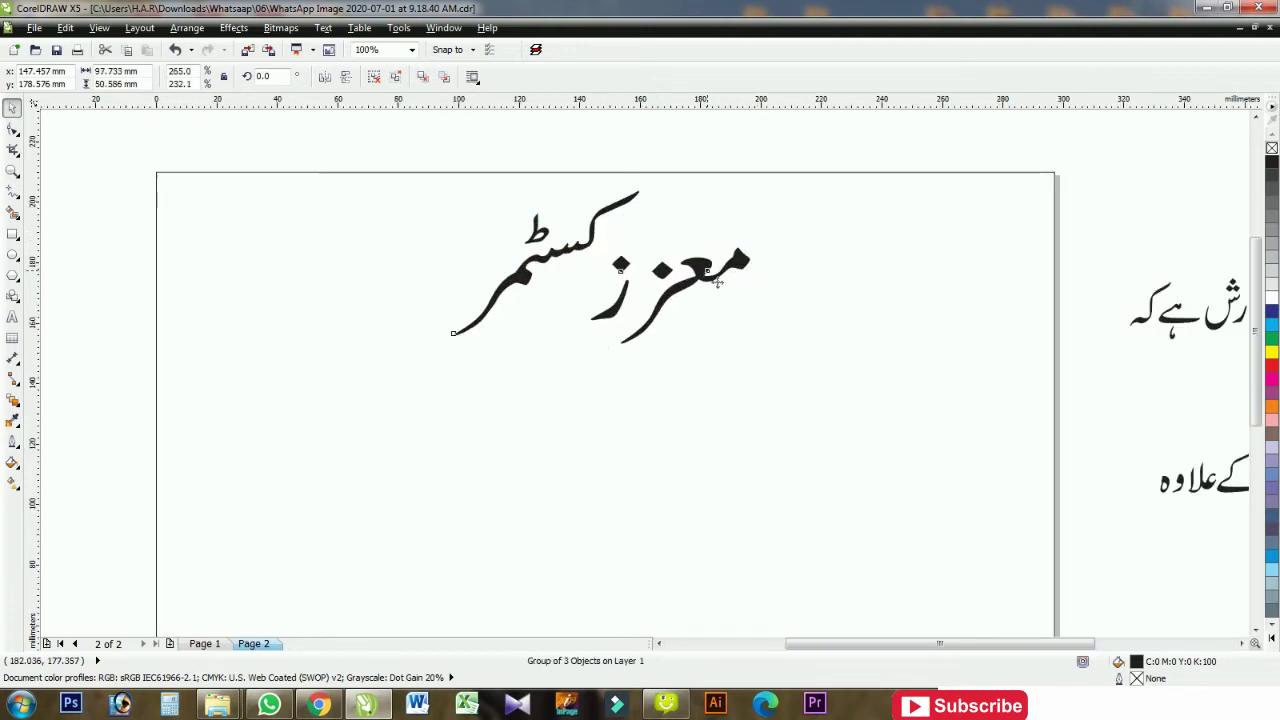
pyautogui.click(722, 340)
pyautogui.scroll(-2, 722, 340)
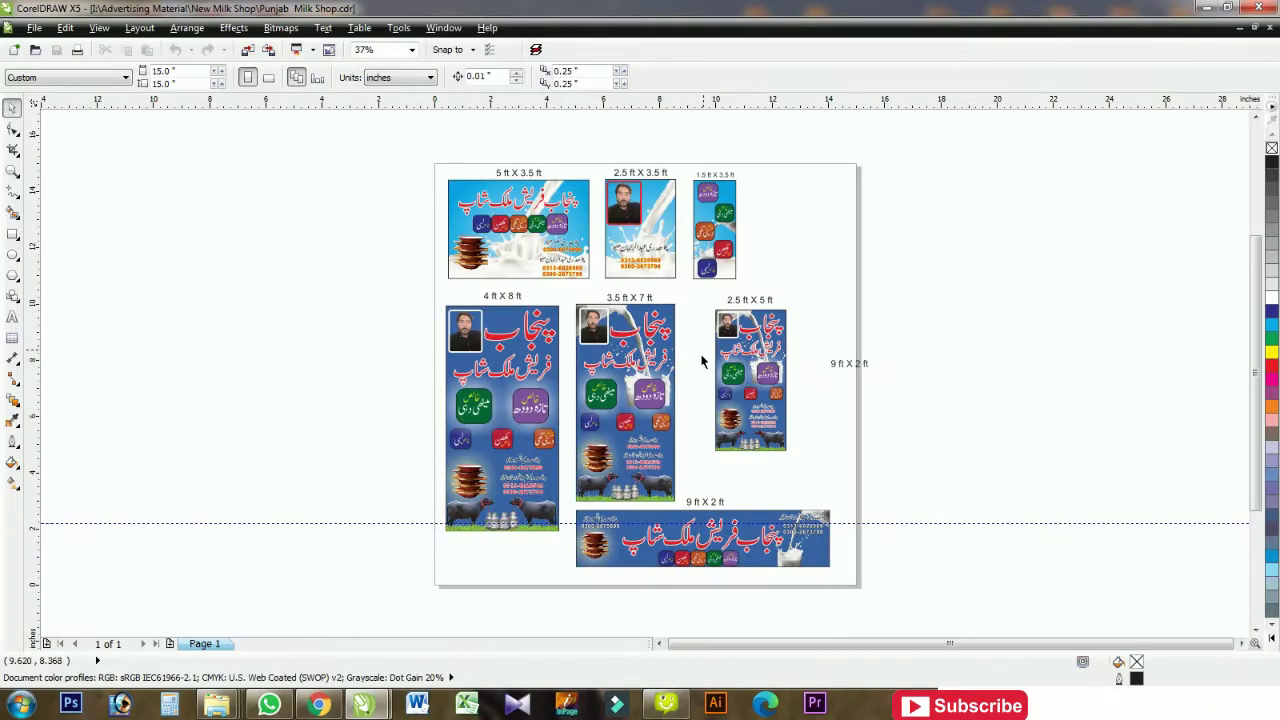
# Copy the bowl and milk images from the 9 ft X 2 ft banner into the notice.
pyautogui.click(604, 568)
pyautogui.scroll(3, 604, 568)
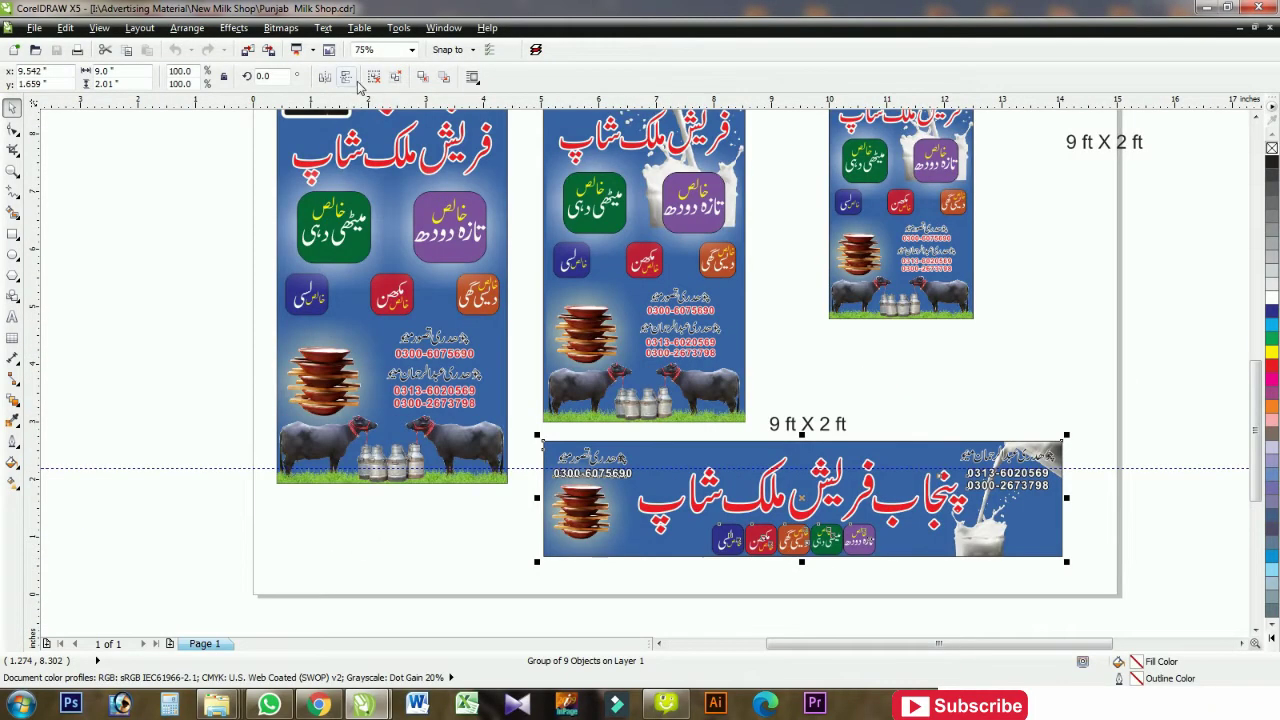
pyautogui.hotkey('ctrl', 'z')
pyautogui.hotkey('ctrl', 'z')
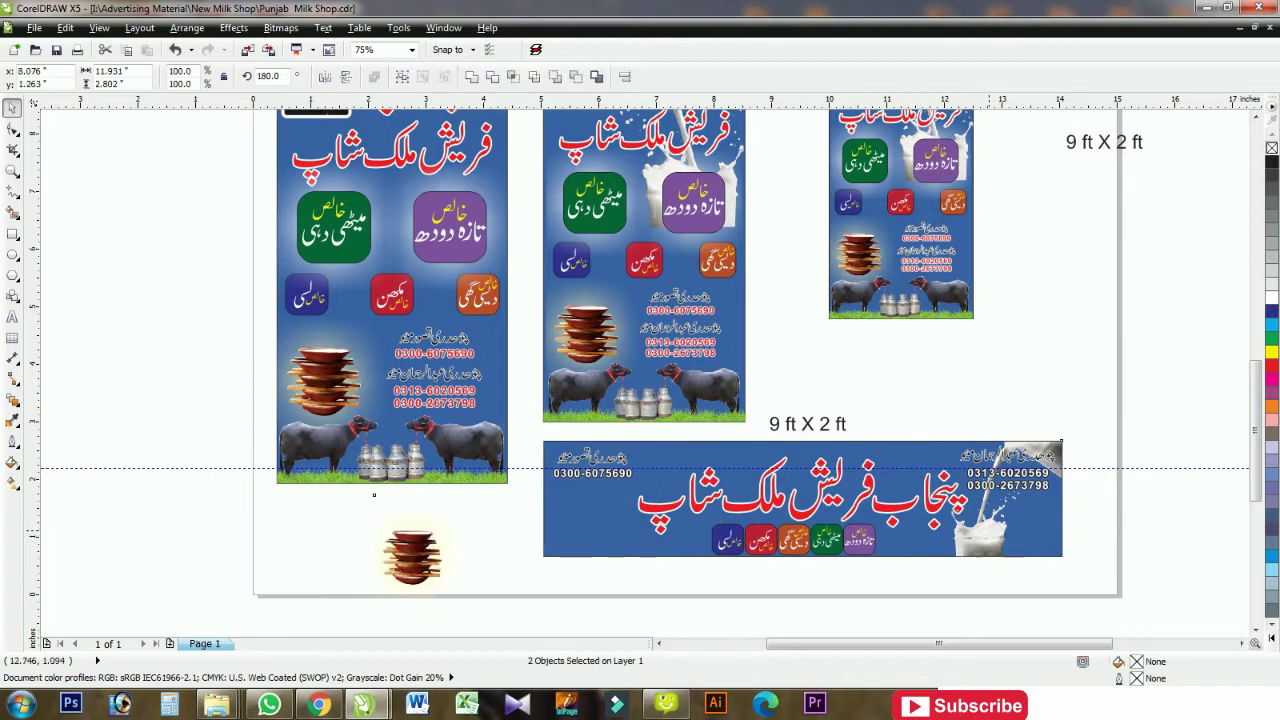
pyautogui.hotkey('ctrl', 'z')
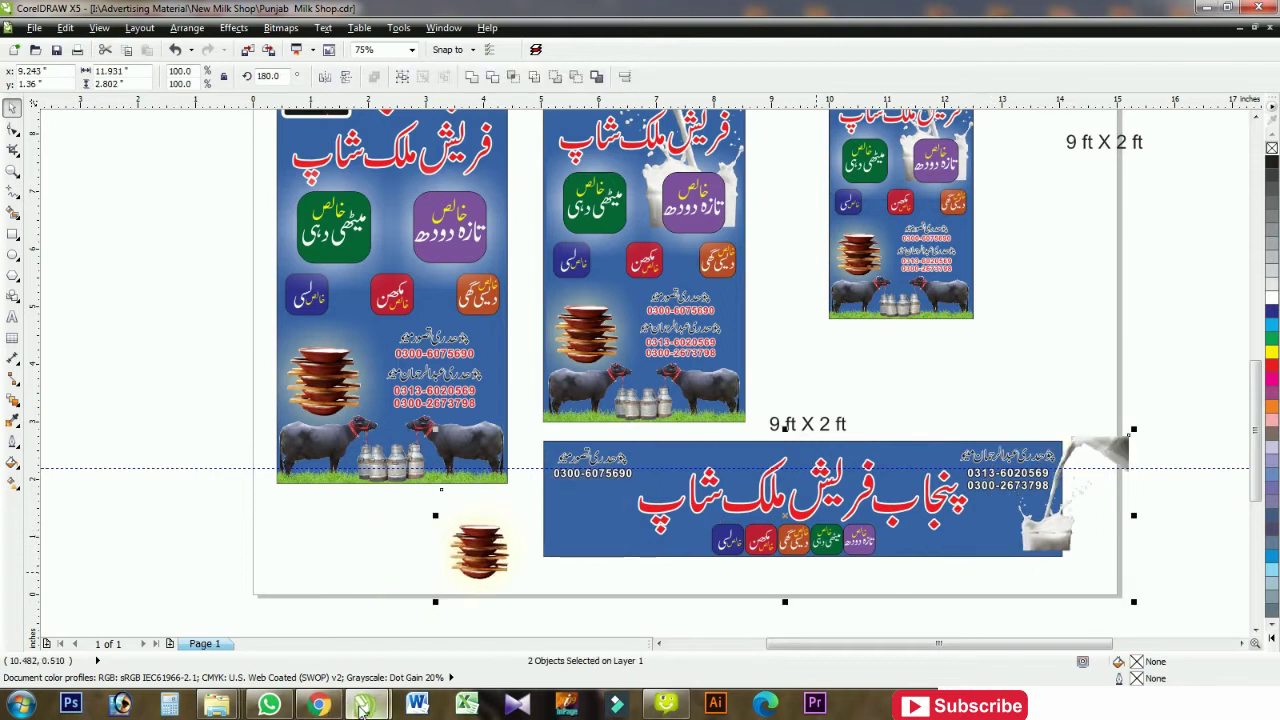
pyautogui.click(300, 610)
pyautogui.hotkey('ctrl', 'v')
# Enlarge the bowl frame at lower-left and shrink the milk image into the top-right corner.
pyautogui.scroll(-2, 696, 518)
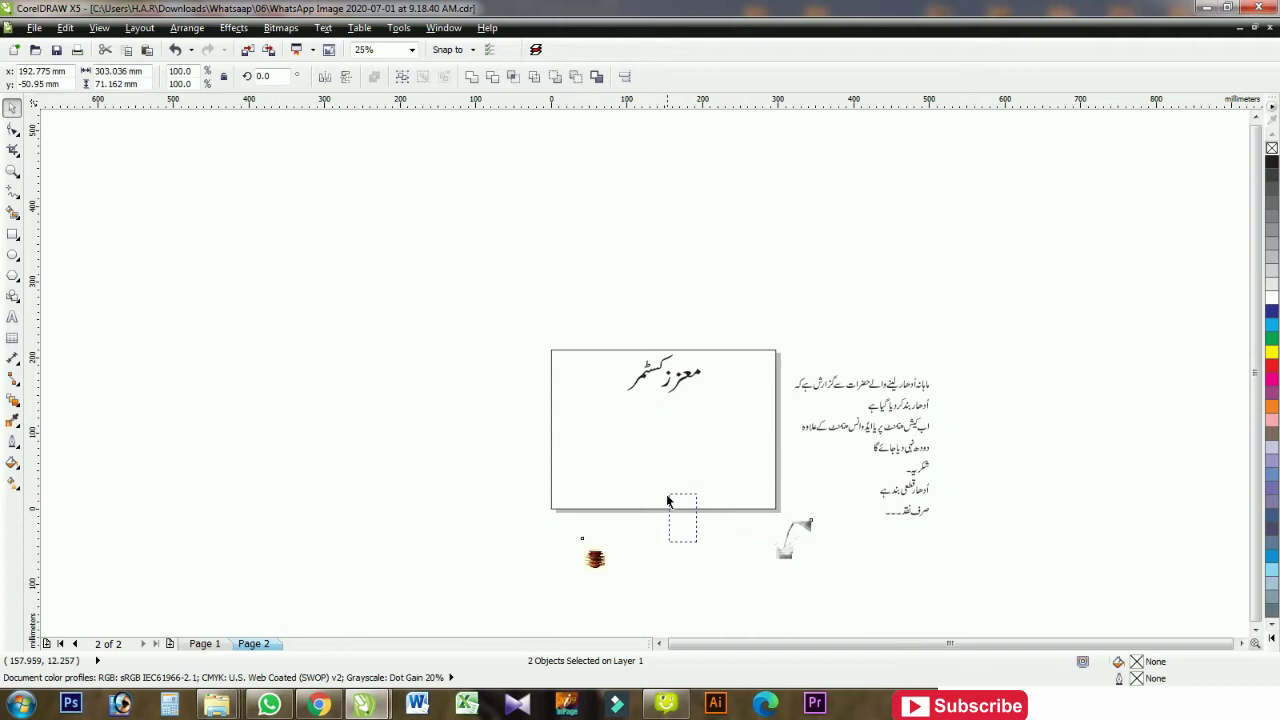
pyautogui.scroll(4, 580, 470)
pyautogui.moveTo(588, 414); pyautogui.dragTo(680, 323)
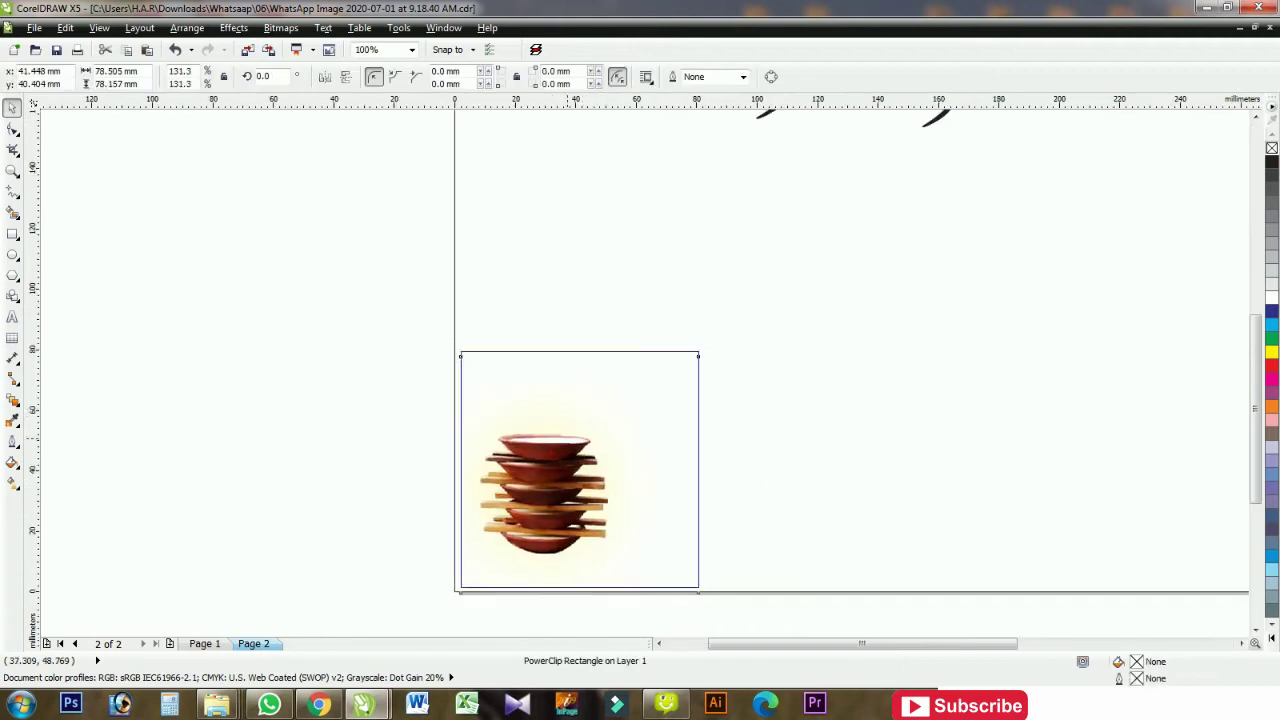
pyautogui.scroll(-2, 757, 486)
pyautogui.moveTo(874, 565)
pyautogui.mouseDown()
pyautogui.moveTo(718, 460)
pyautogui.moveTo(837, 343)
pyautogui.moveTo(772, 410)
pyautogui.mouseUp()
pyautogui.moveTo(745, 458)
pyautogui.mouseDown()
pyautogui.moveTo(827, 483)
pyautogui.moveTo(812, 250)
pyautogui.mouseUp()
pyautogui.moveTo(736, 295); pyautogui.dragTo(755, 305)
pyautogui.scroll(2, 794, 242)
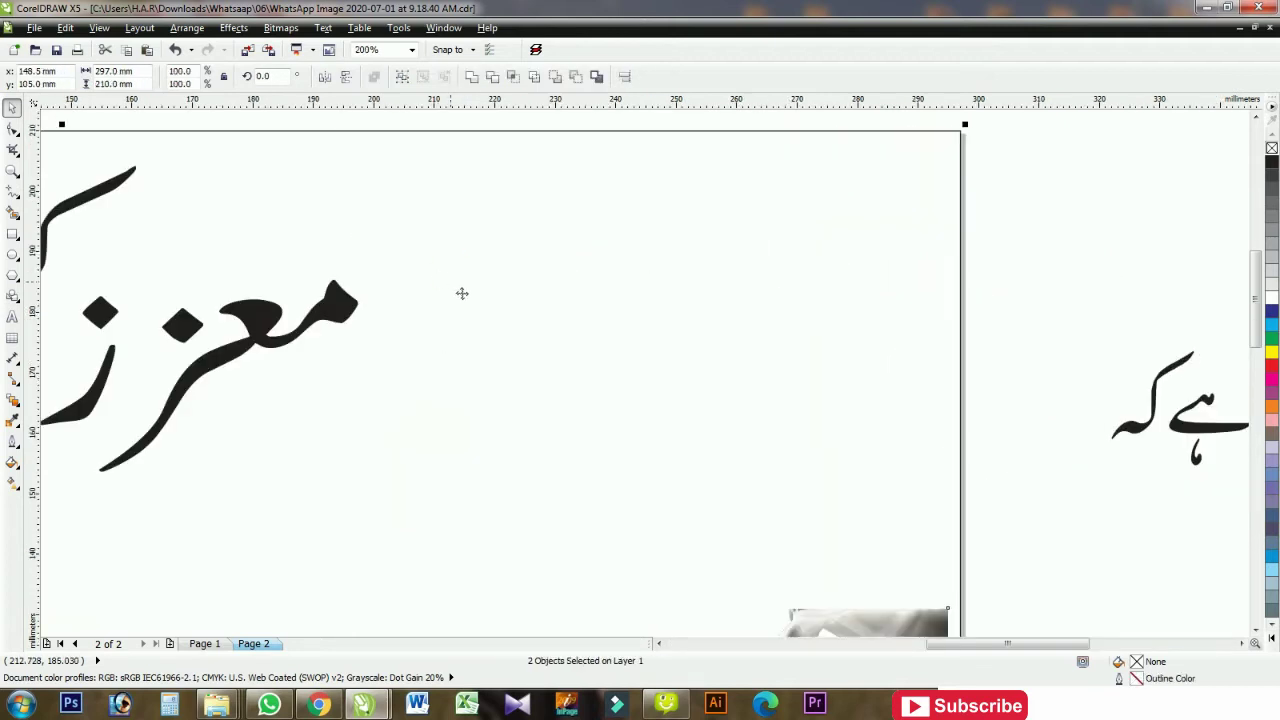
pyautogui.click(629, 305)
pyautogui.scroll(-1, 629, 305)
pyautogui.scroll(-1, 793, 191)
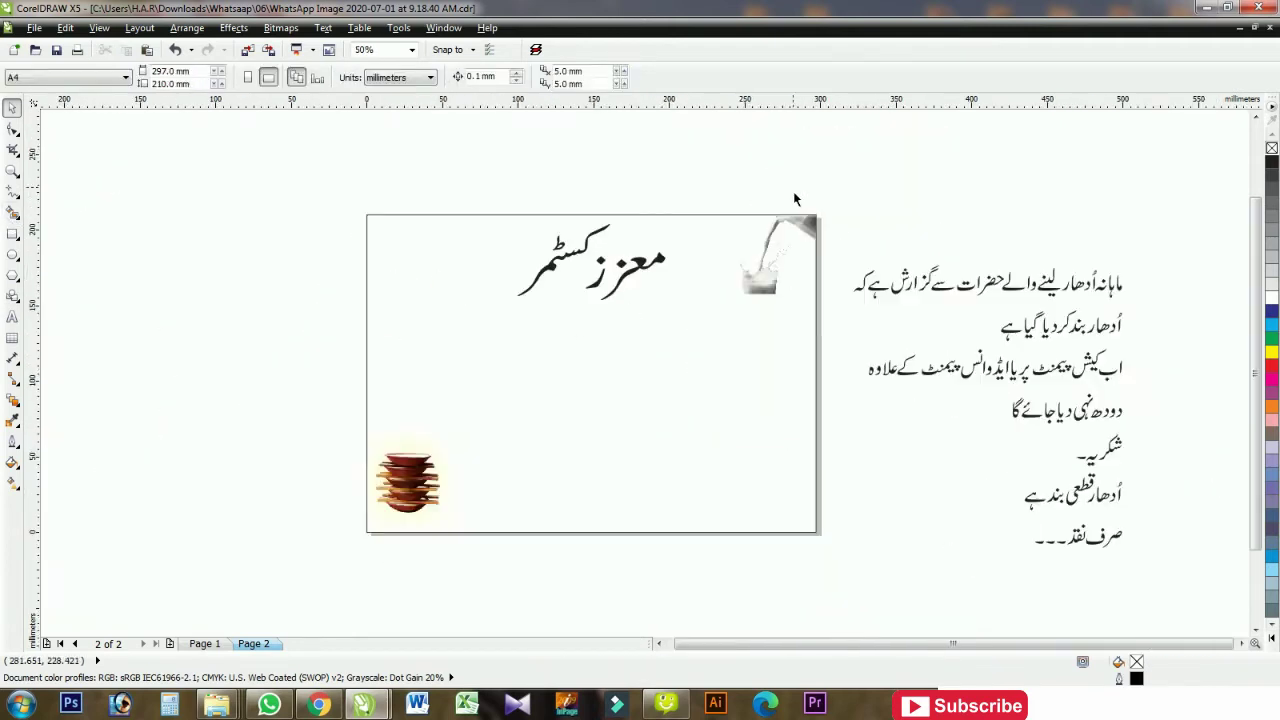
# Lower the page-sized rectangle's top edge below the heading and nudge the milk image down-left.
pyautogui.click(13, 192)
pyautogui.click(12, 107)
pyautogui.click(605, 215)
pyautogui.moveTo(605, 230); pyautogui.dragTo(602, 297)
pyautogui.click(724, 292)
pyautogui.click(730, 300)
pyautogui.moveTo(730, 300); pyautogui.dragTo(713, 327)
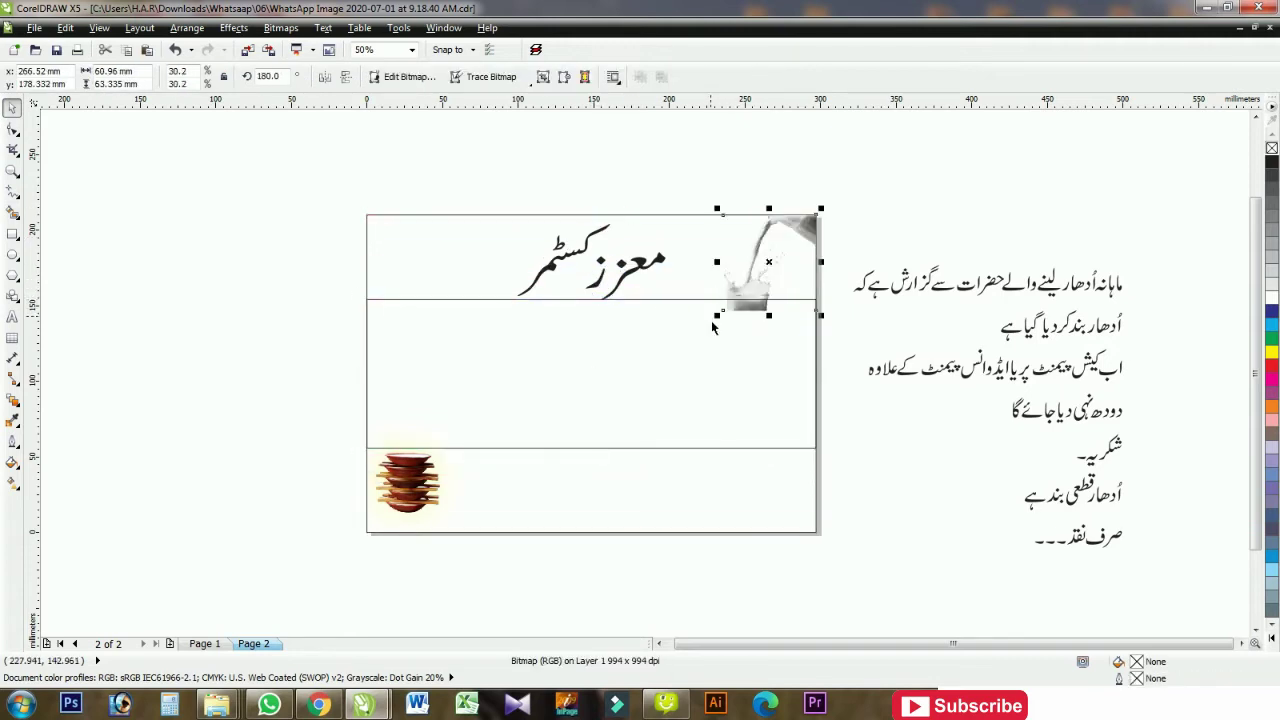
# Fit the rectangle between heading and page bottom, narrow it evenly, and round its corners.
pyautogui.click(603, 300)
pyautogui.moveTo(627, 317); pyautogui.dragTo(626, 313)
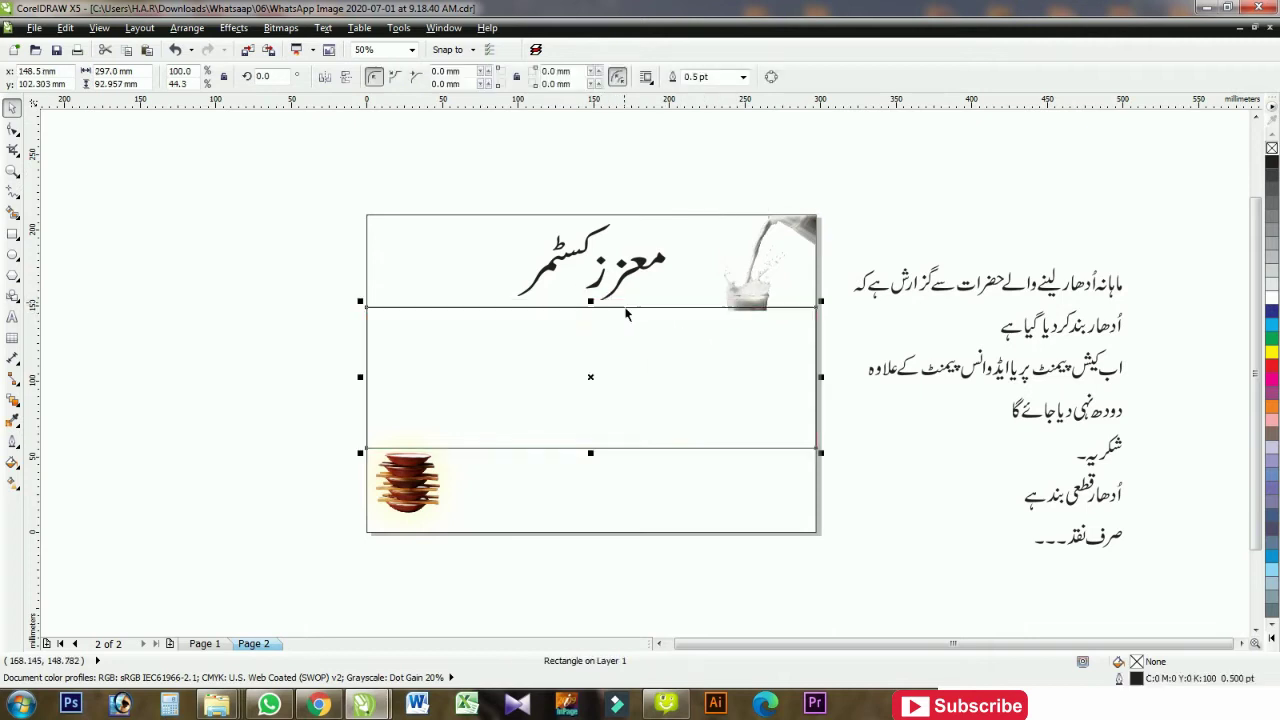
pyautogui.moveTo(601, 466); pyautogui.dragTo(600, 537)
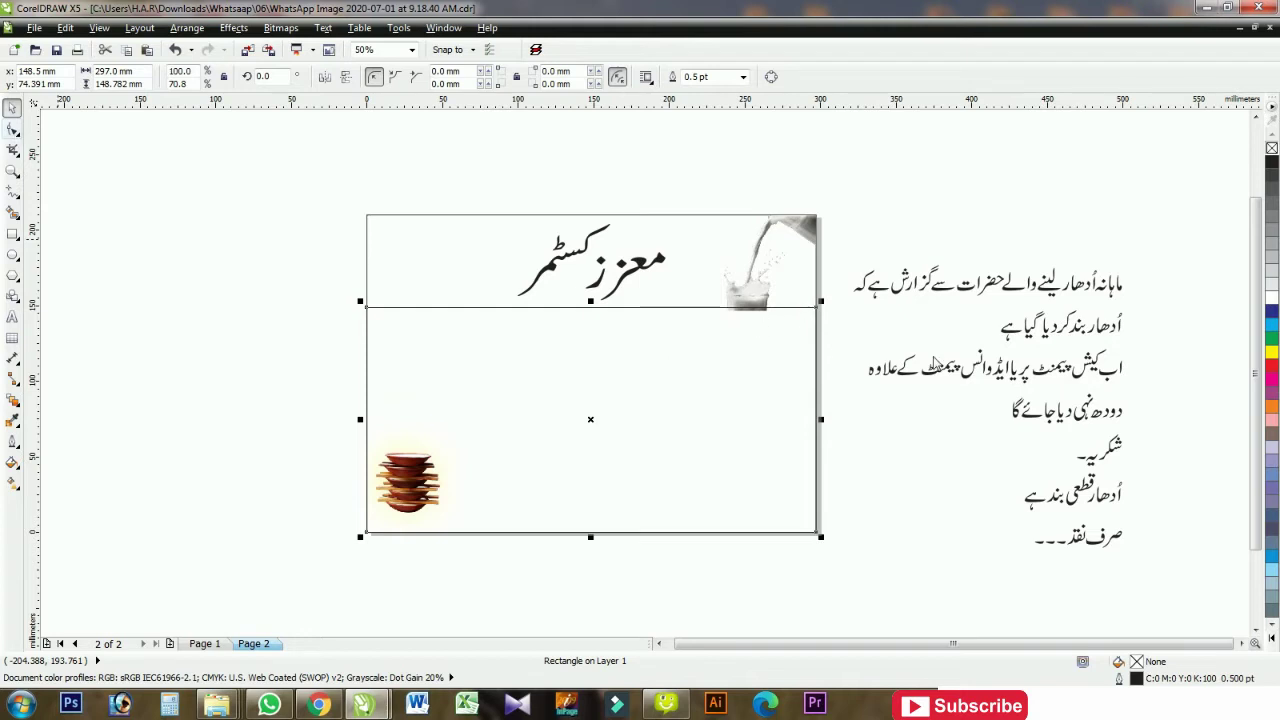
pyautogui.moveTo(821, 419); pyautogui.dragTo(797, 419)
pyautogui.moveTo(588, 531); pyautogui.dragTo(588, 514)
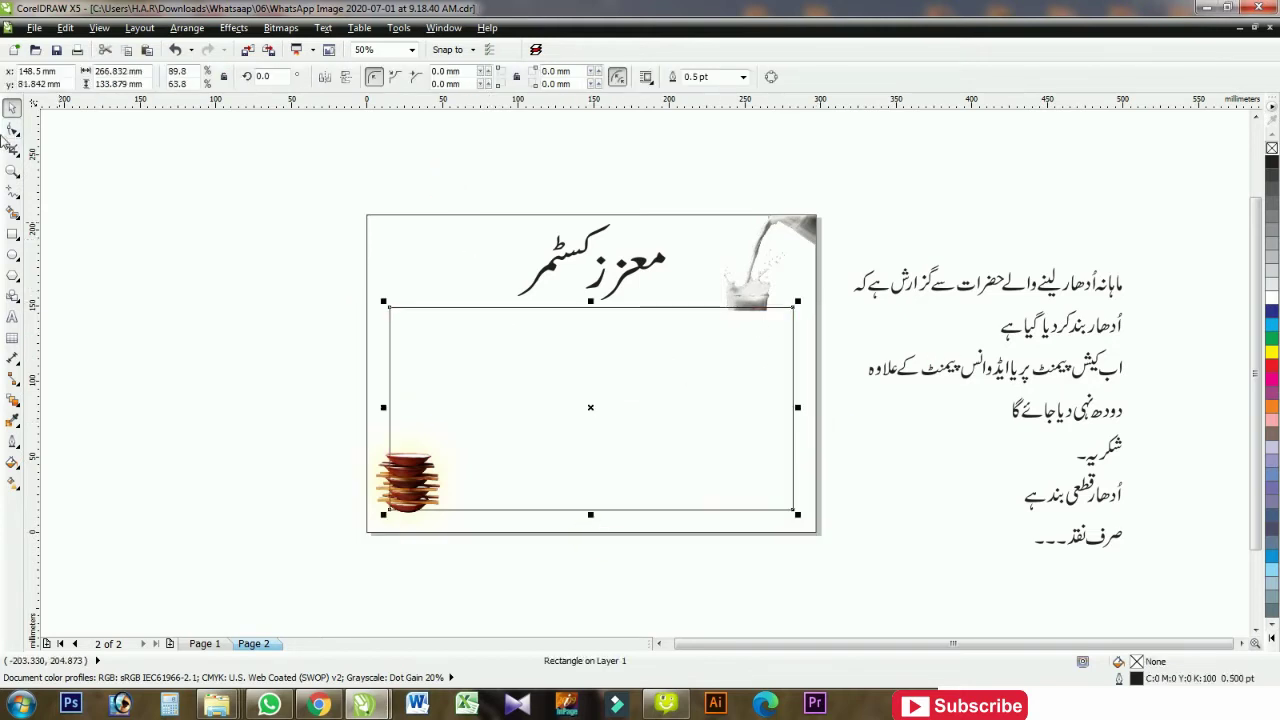
pyautogui.moveTo(388, 308); pyautogui.dragTo(389, 328)
# Select the framed bowl image, undo an accidental change, and bring up its context menu.
pyautogui.press('space')
pyautogui.click(422, 474)
pyautogui.hotkey('ctrl', 'z')
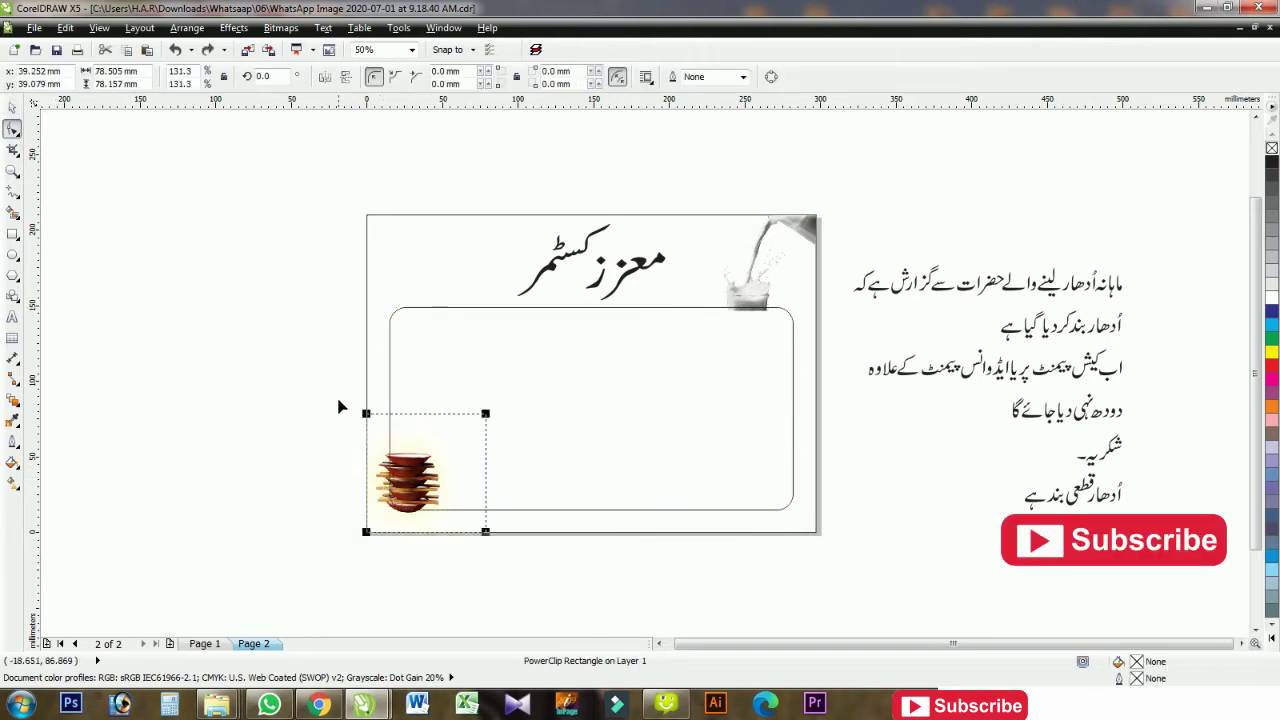
pyautogui.click(12, 108)
pyautogui.rightClick(389, 432)
# Extract the bowl image from its PowerClip frame and zoom to fit all objects.
pyautogui.click(363, 446)
pyautogui.rightClick(380, 448)
pyautogui.click(420, 34)
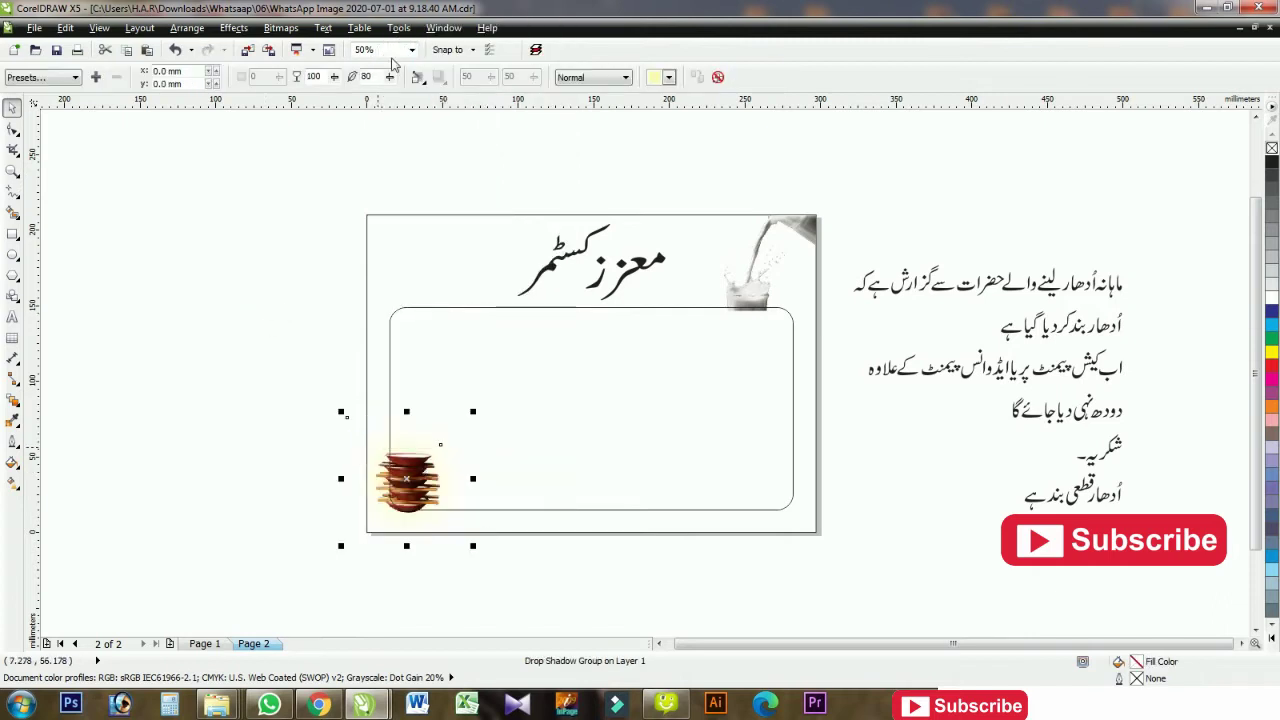
pyautogui.click(391, 400)
pyautogui.scroll(2, 351, 569)
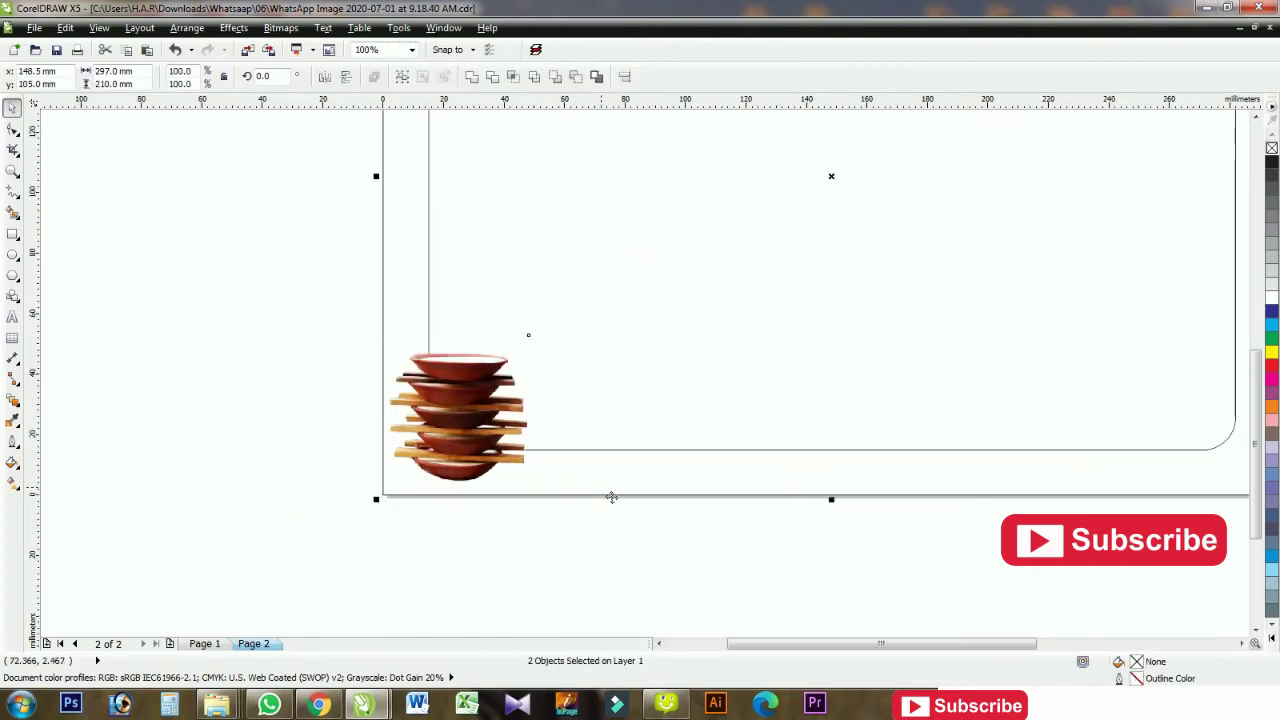
pyautogui.click(12, 168)
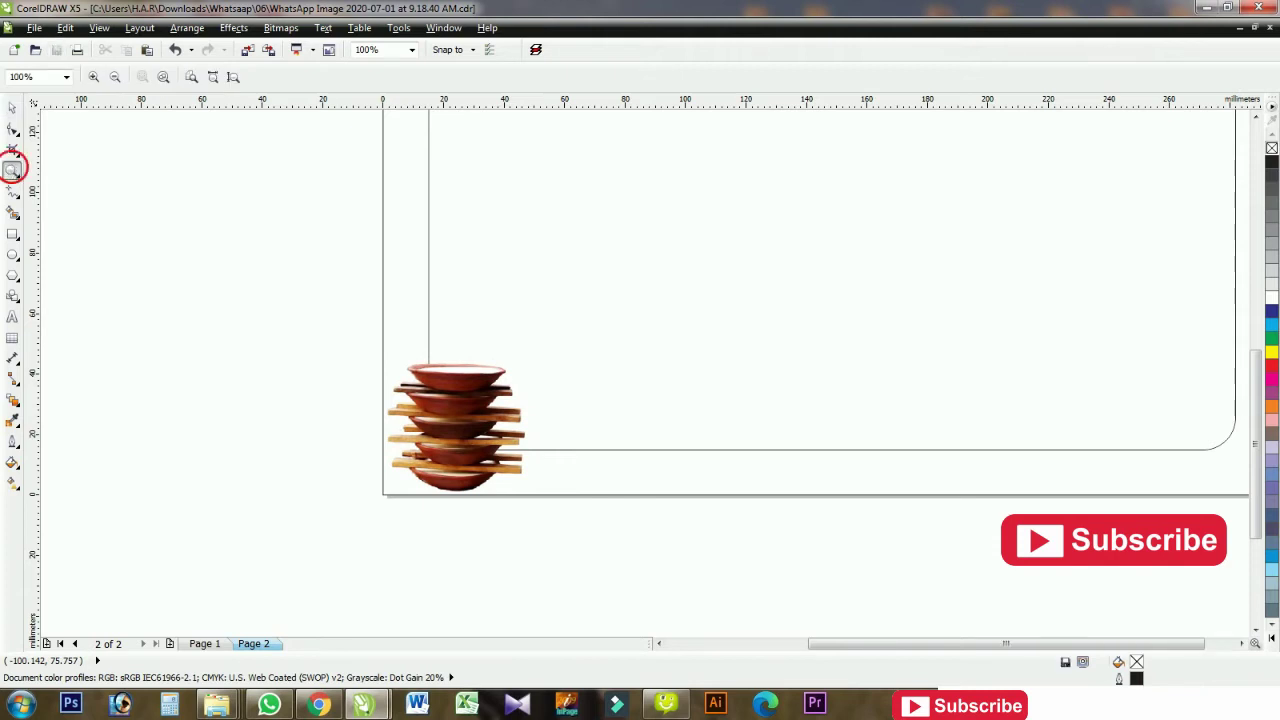
pyautogui.press('F4')
# Fill the rounded panel white, then return to Punjab Milk Shop.cdr.
pyautogui.press('Tab')
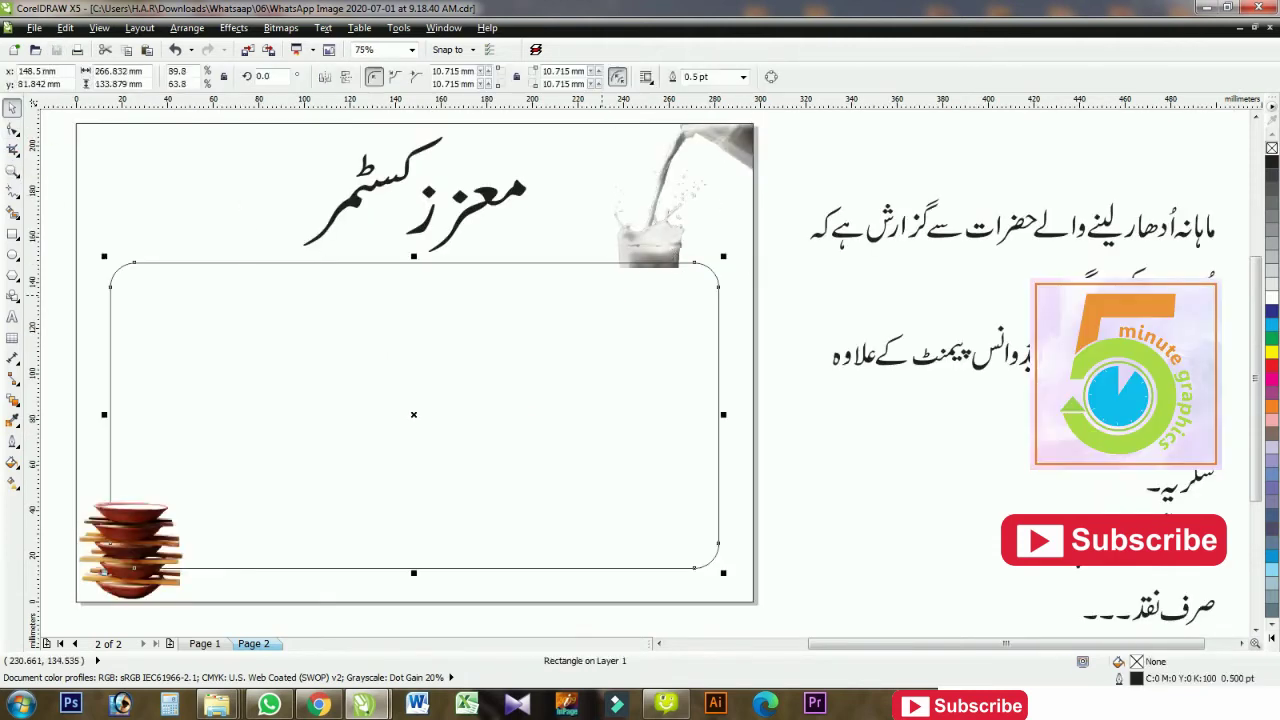
pyautogui.click(1266, 340)
pyautogui.click(1272, 362)
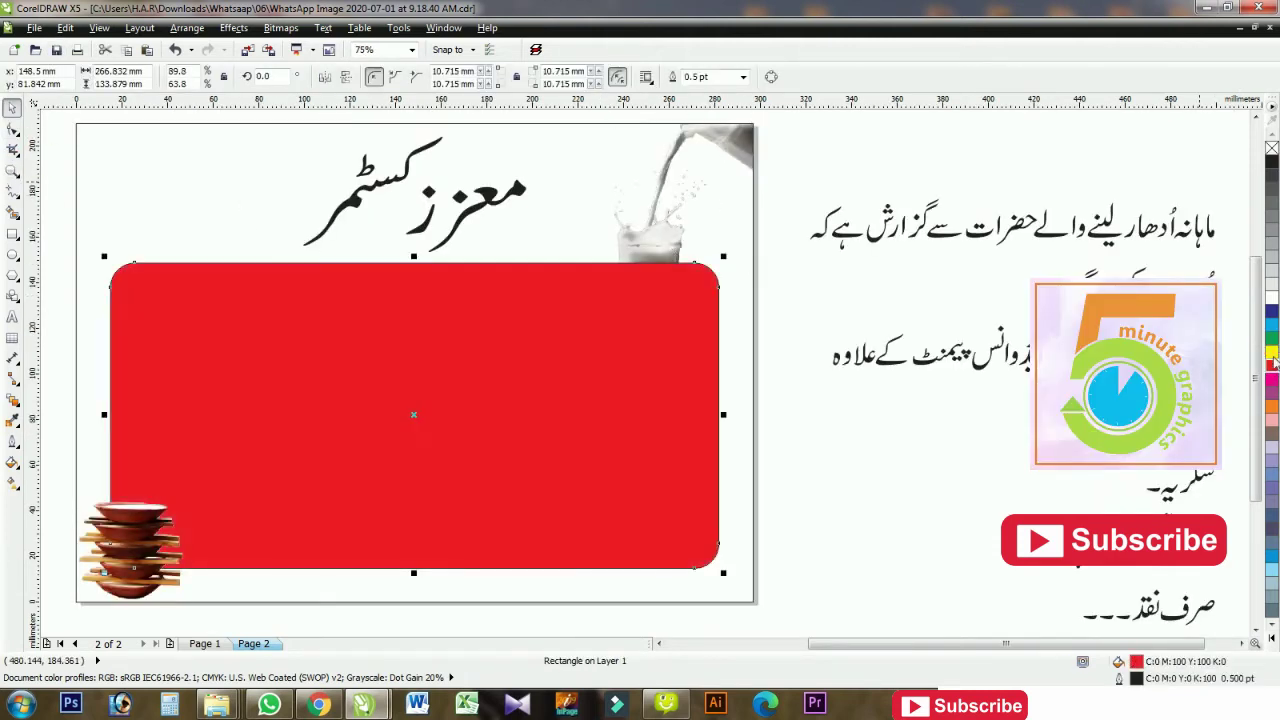
pyautogui.click(1271, 290)
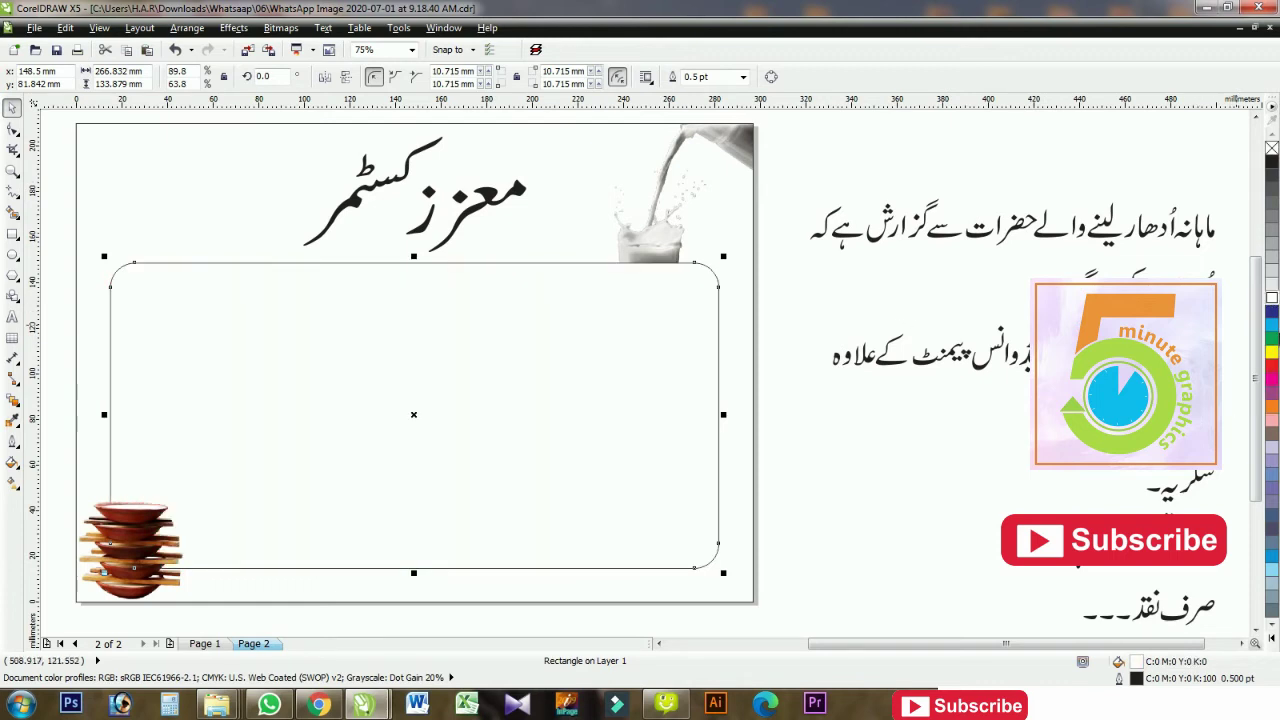
pyautogui.moveTo(566, 704)
pyautogui.click(457, 614)
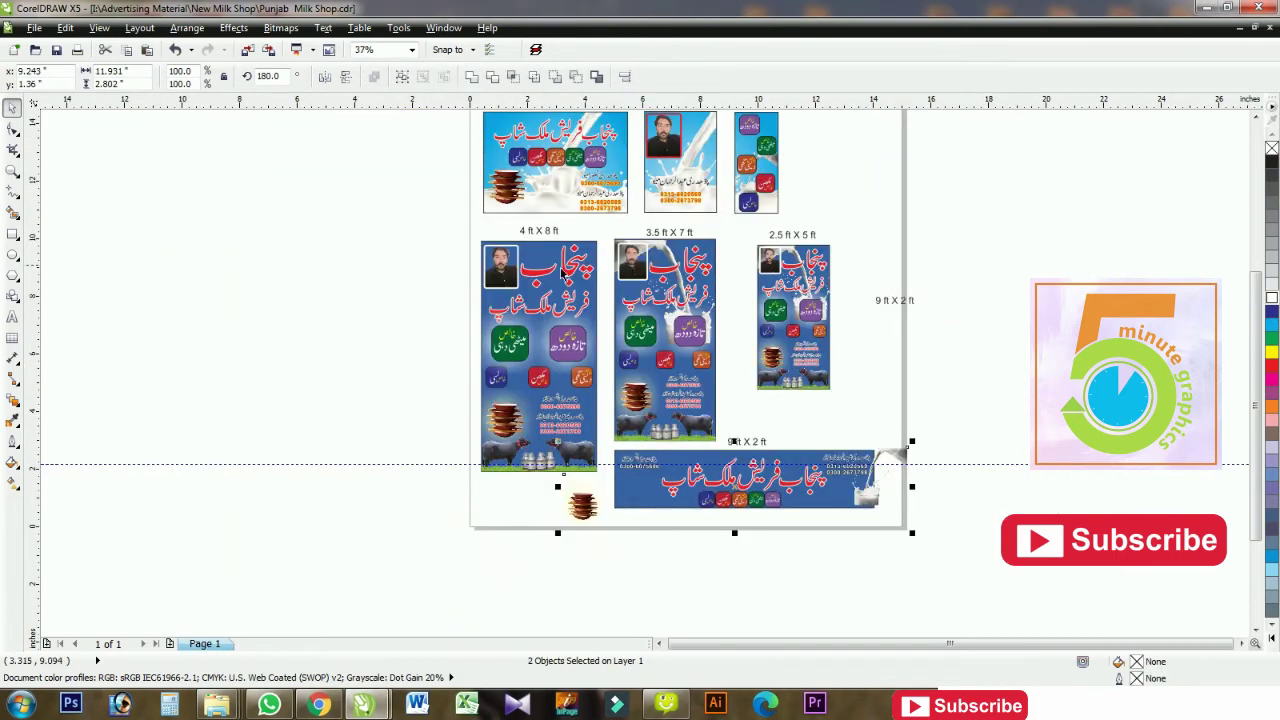
# Copy the milk background image from the 5 ft X 3.5 ft design into the notice and extract it from its frame.
pyautogui.moveTo(500, 130)
pyautogui.mouseDown()
pyautogui.moveTo(374, 195)
pyautogui.moveTo(398, 307)
pyautogui.mouseUp()
pyautogui.keyDown('ctrl'); pyautogui.click(398, 234); pyautogui.keyUp('ctrl')
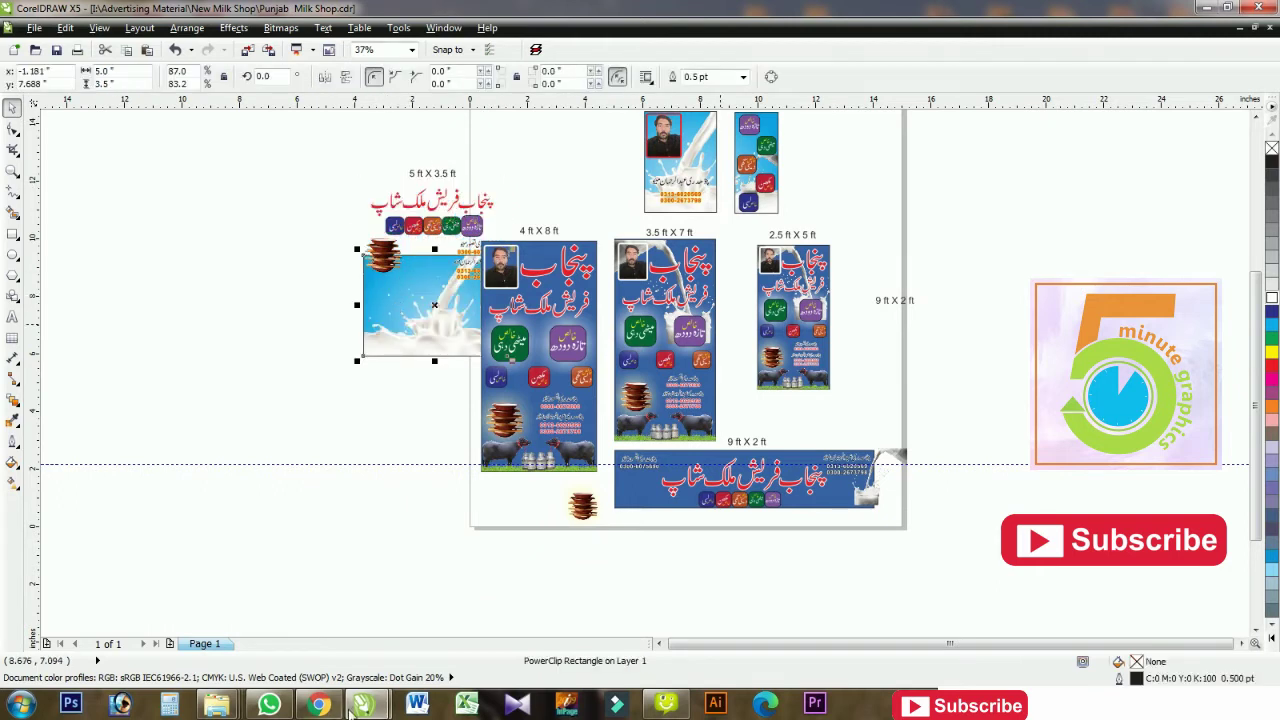
pyautogui.click(290, 615)
pyautogui.hotkey('ctrl', 'v')
pyautogui.click(8, 425)
pyautogui.click(18, 116)
pyautogui.rightClick(340, 330)
pyautogui.click(345, 12)
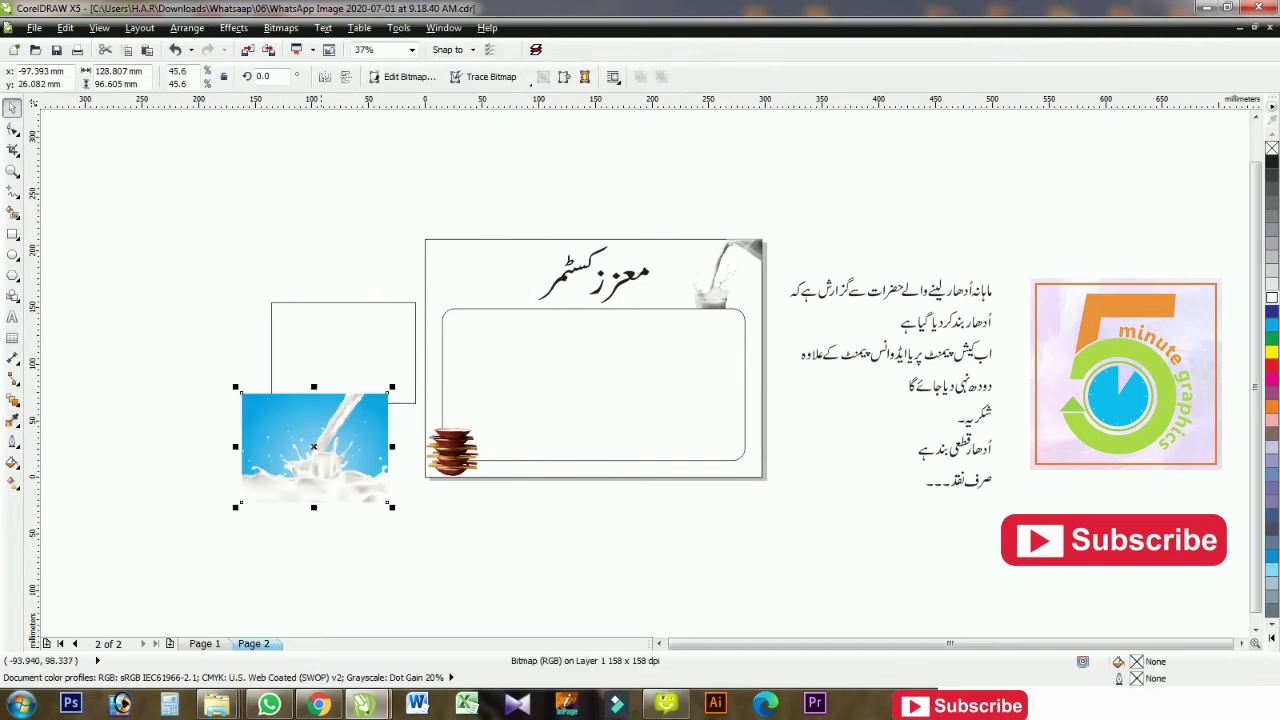
pyautogui.scroll(2, 383, 334)
pyautogui.moveTo(180, 600); pyautogui.dragTo(288, 250)
# Fill the card with blue sampled from the milk image, then delete the image.
pyautogui.click(12, 420)
pyautogui.click(190, 240)
pyautogui.click(567, 270)
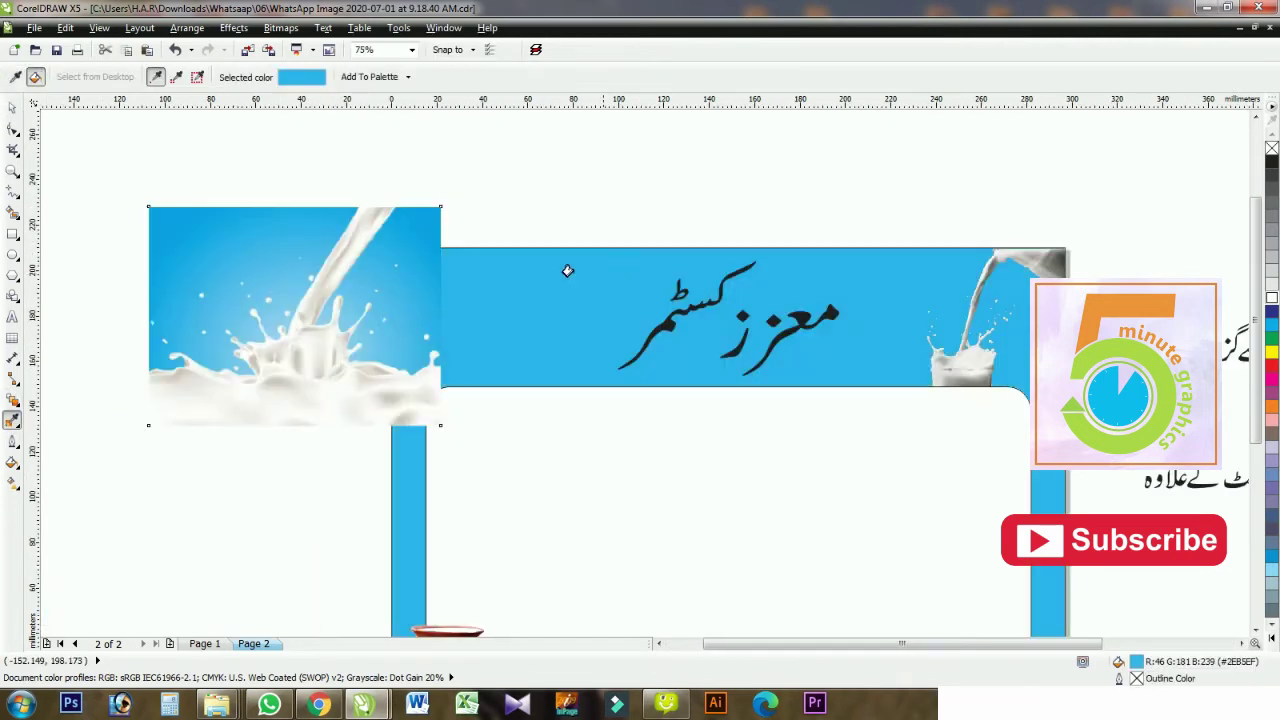
pyautogui.press('space')
pyautogui.press('Delete')
# Colour the Urdu heading group red.
pyautogui.click(760, 330)
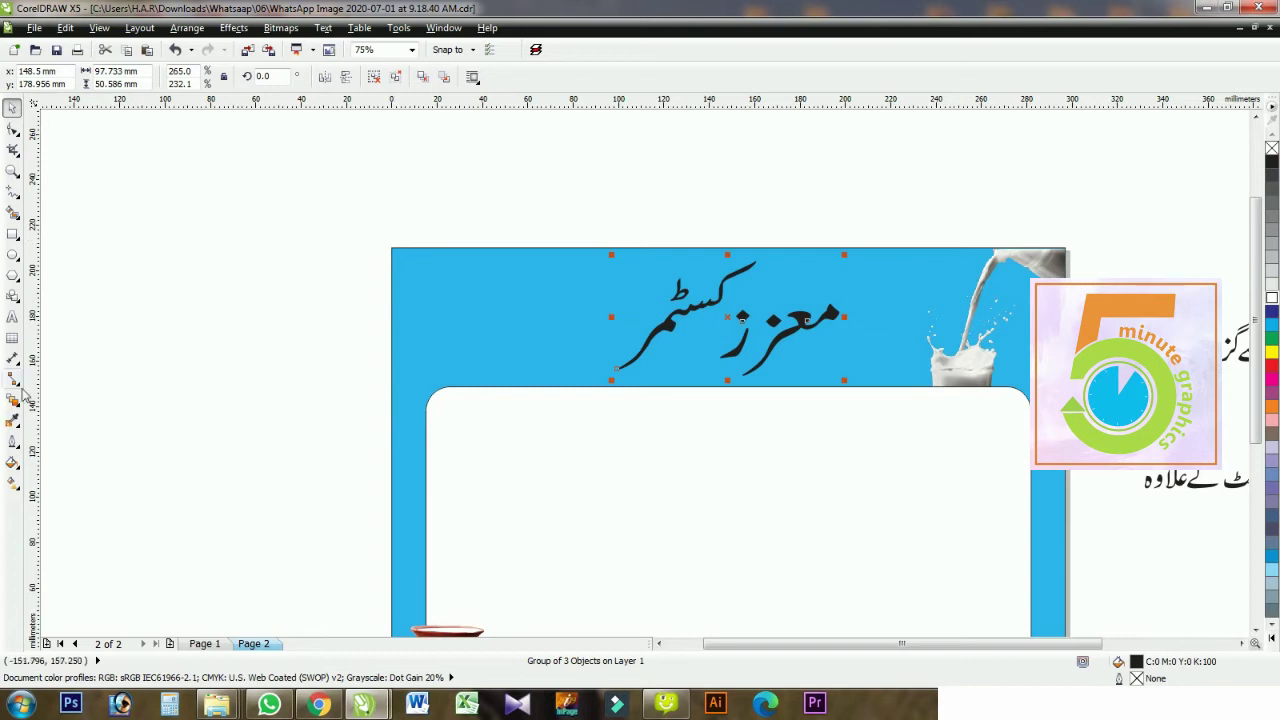
pyautogui.click(415, 414)
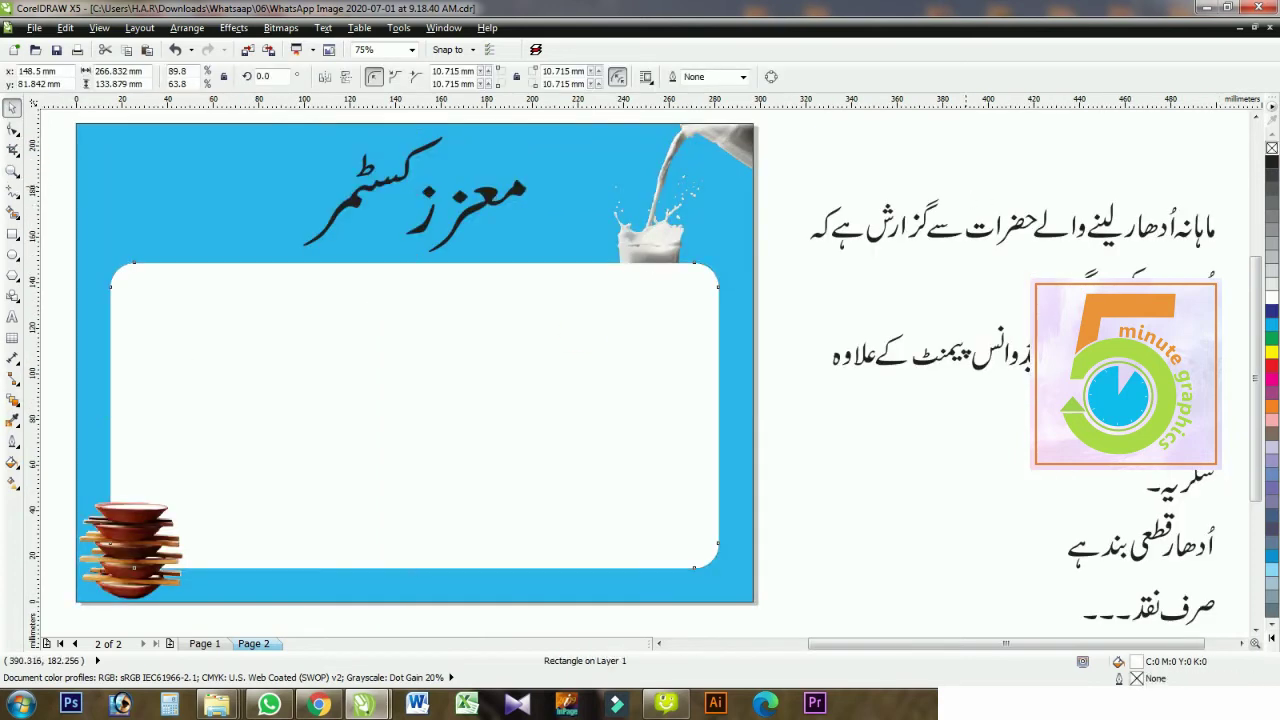
pyautogui.click(378, 196)
pyautogui.click(1272, 365)
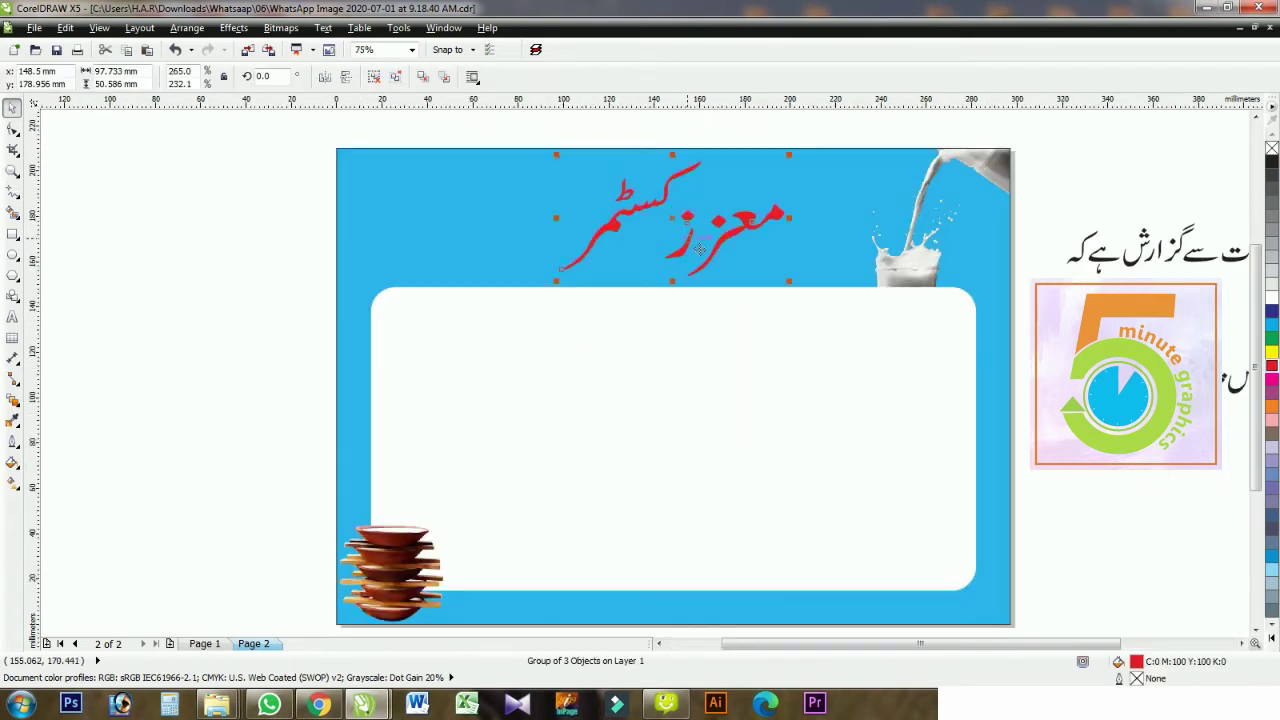
pyautogui.click(213, 336)
pyautogui.scroll(-2, 230, 300)
# Move the first Urdu notice line into the white panel.
pyautogui.scroll(2, 459, 300)
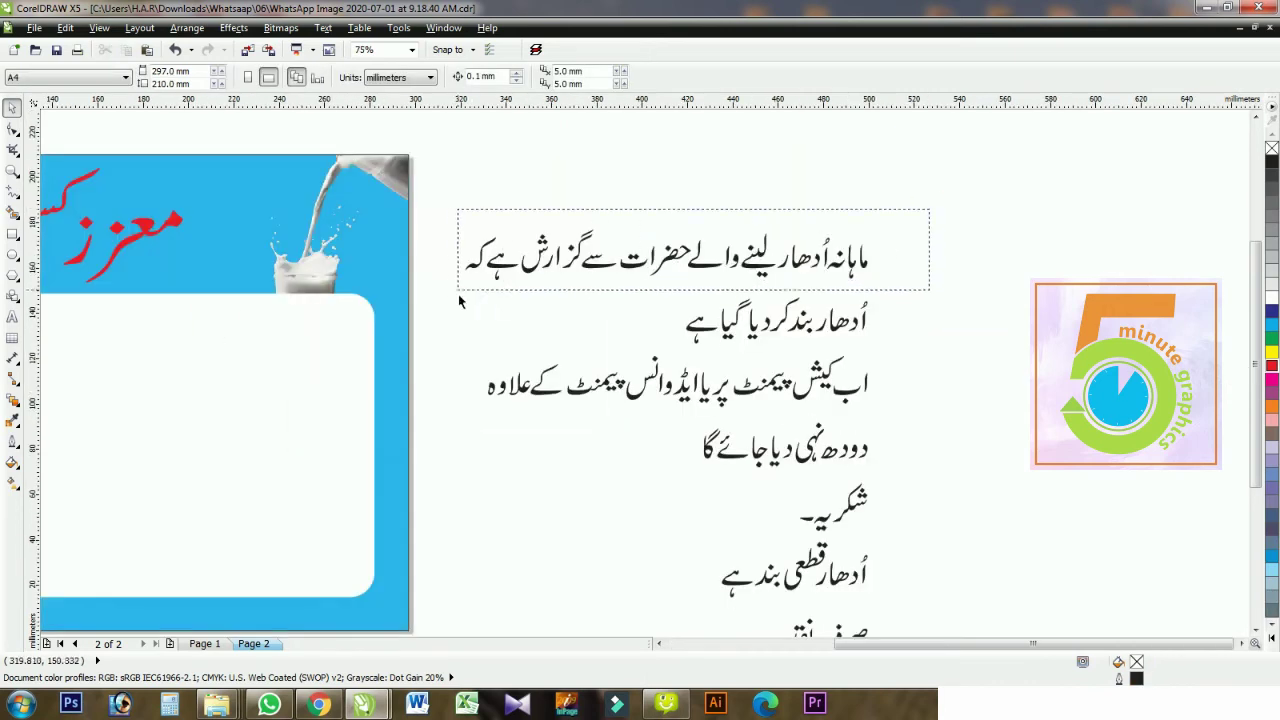
pyautogui.click(450, 304)
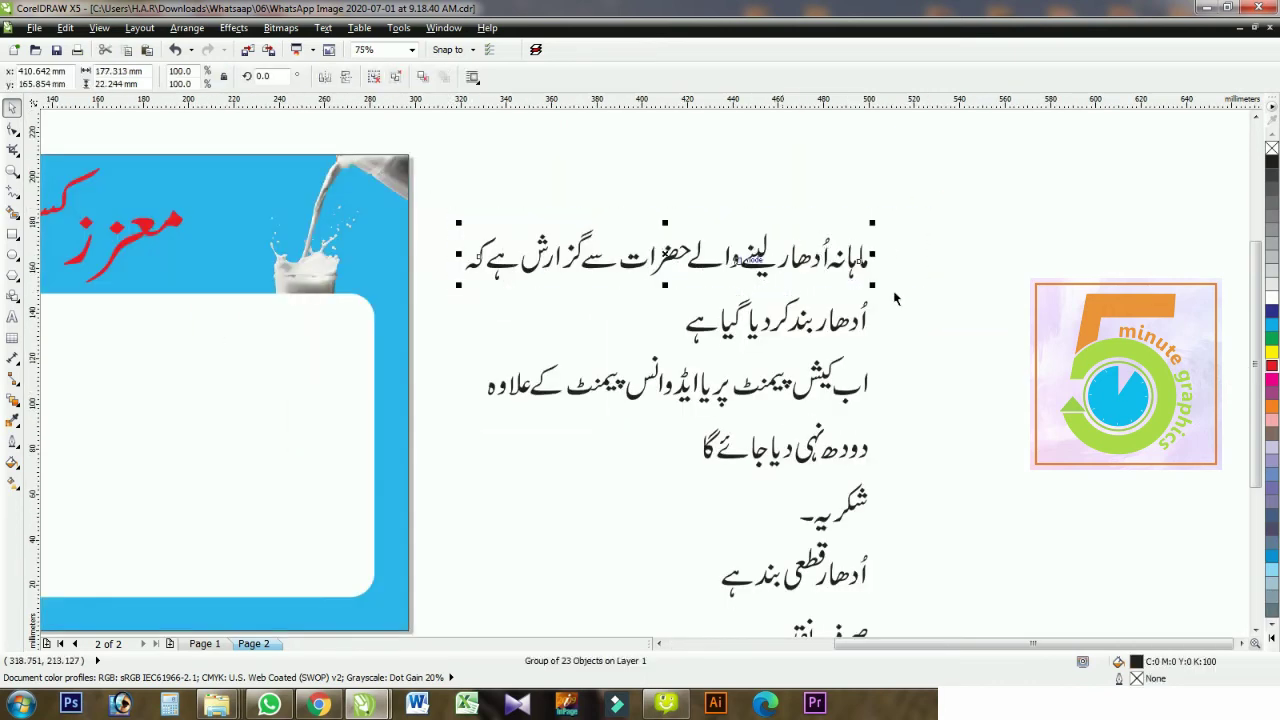
pyautogui.scroll(-2, 457, 286)
pyautogui.moveTo(457, 286)
pyautogui.mouseDown()
pyautogui.moveTo(542, 353)
pyautogui.moveTo(623, 357)
pyautogui.mouseUp()
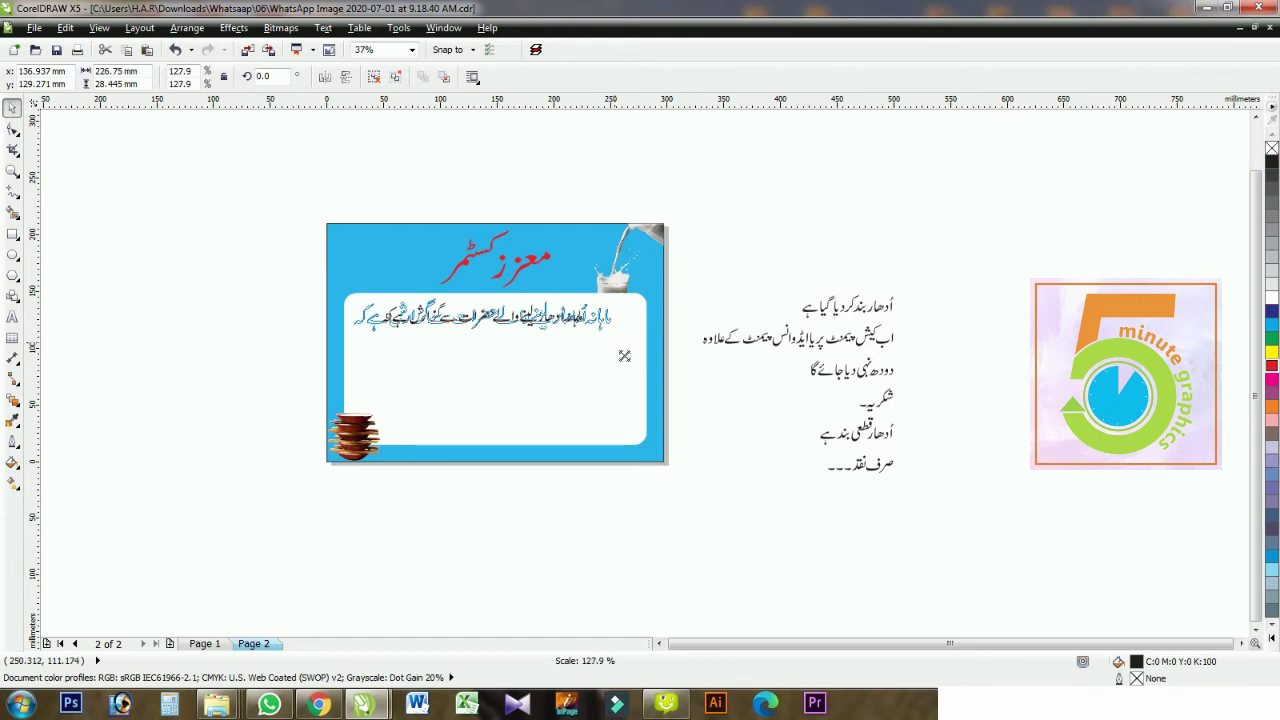
pyautogui.click(845, 306)
# Move the second Urdu line into the panel beneath the first and enlarge it.
pyautogui.moveTo(755, 330); pyautogui.dragTo(755, 326)
pyautogui.moveTo(880, 308)
pyautogui.mouseDown()
pyautogui.moveTo(540, 354)
pyautogui.moveTo(714, 431)
pyautogui.mouseUp()
pyautogui.scroll(4, 540, 354)
pyautogui.scroll(-4, 714, 431)
pyautogui.scroll(4, 589, 331)
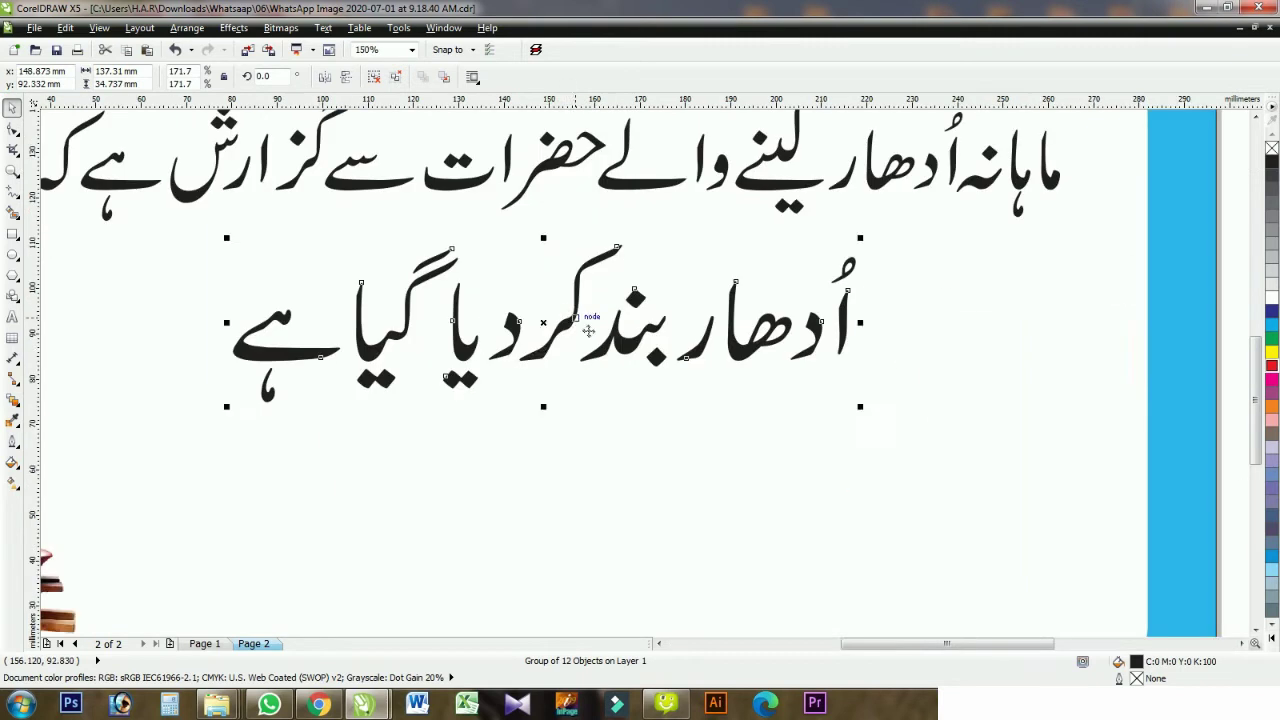
pyautogui.scroll(-2, 589, 331)
pyautogui.hotkey('ctrl', 'z')
pyautogui.moveTo(712, 363); pyautogui.dragTo(740, 390)
pyautogui.click(668, 352)
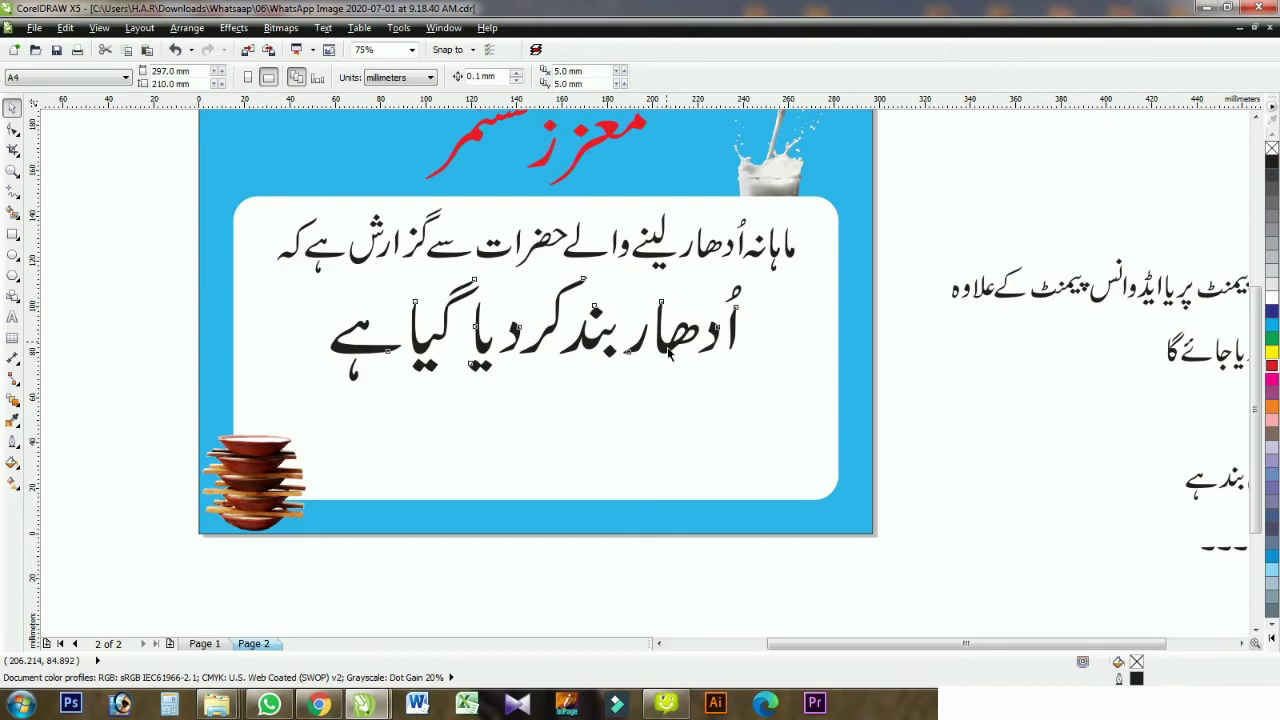
pyautogui.click(540, 150)
pyautogui.scroll(1, 480, 200)
# Convert the red title to curves and give it a 4 pt outline with rounded corners.
pyautogui.click(419, 78)
pyautogui.click(703, 77)
pyautogui.click(680, 165)
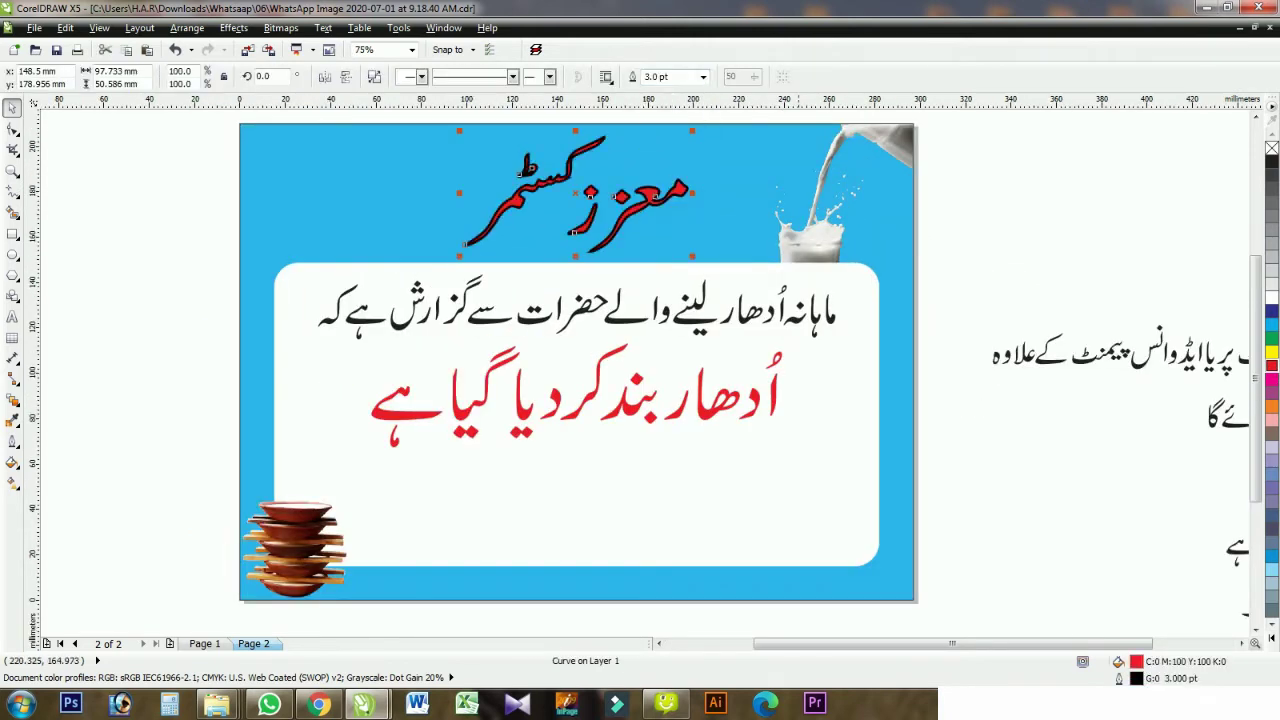
pyautogui.doubleClick(1118, 678)
pyautogui.click(550, 260)
pyautogui.click(549, 395)
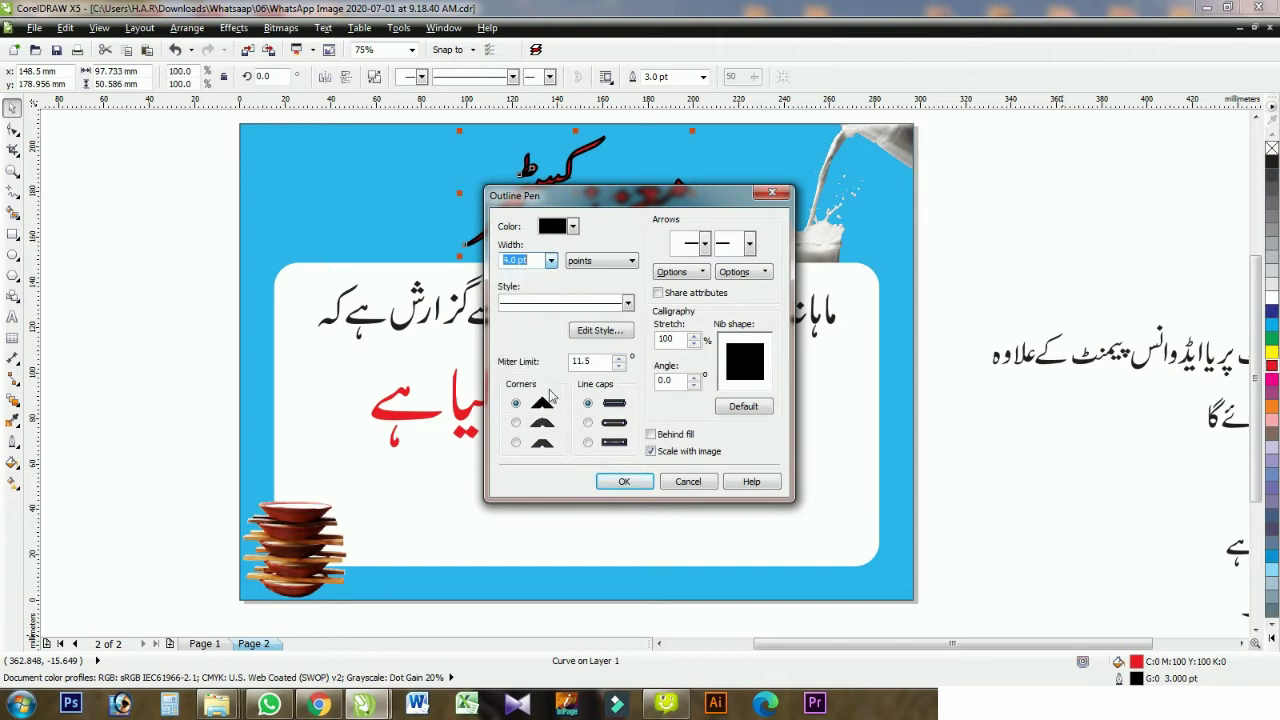
pyautogui.click(541, 422)
pyautogui.click(624, 481)
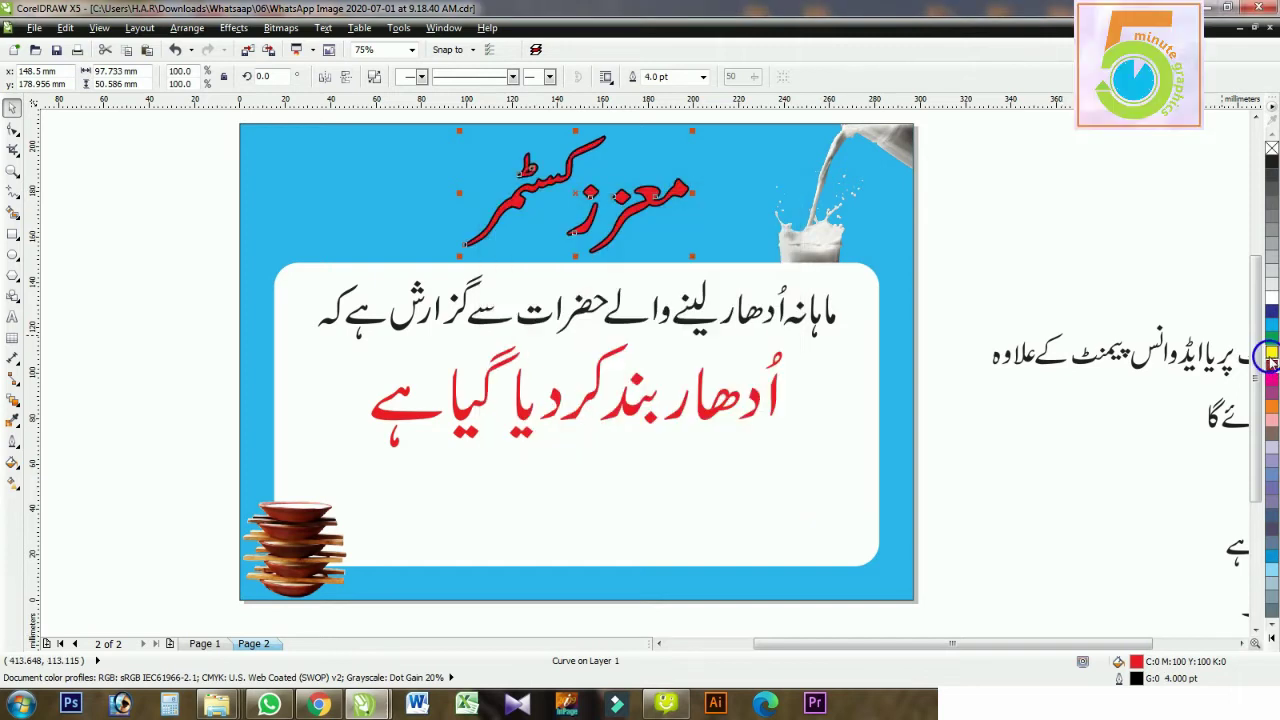
pyautogui.press('Escape')
pyautogui.scroll(-2, 669, 270)
# Move the advance-payment line into the white panel below the other lines.
pyautogui.scroll(1, 1035, 309)
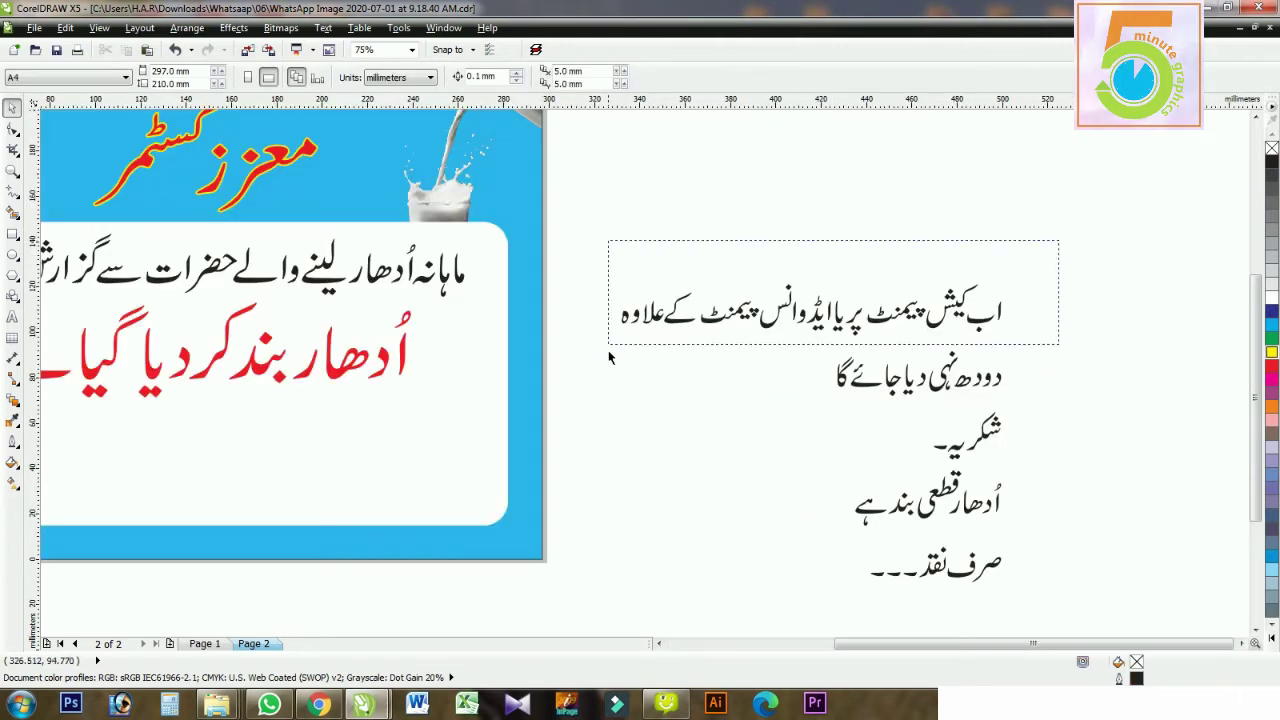
pyautogui.moveTo(1058, 240); pyautogui.dragTo(602, 358)
pyautogui.scroll(-1, 908, 251)
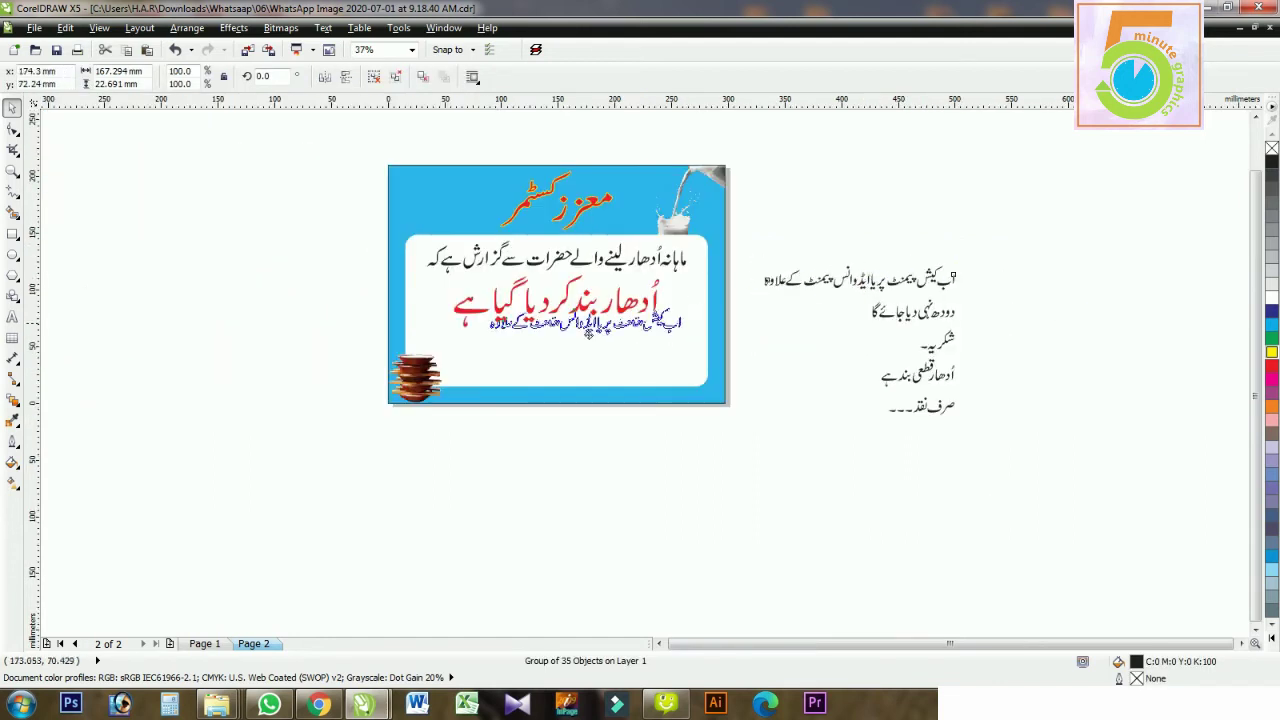
pyautogui.moveTo(883, 290); pyautogui.dragTo(562, 364)
pyautogui.scroll(1, 562, 364)
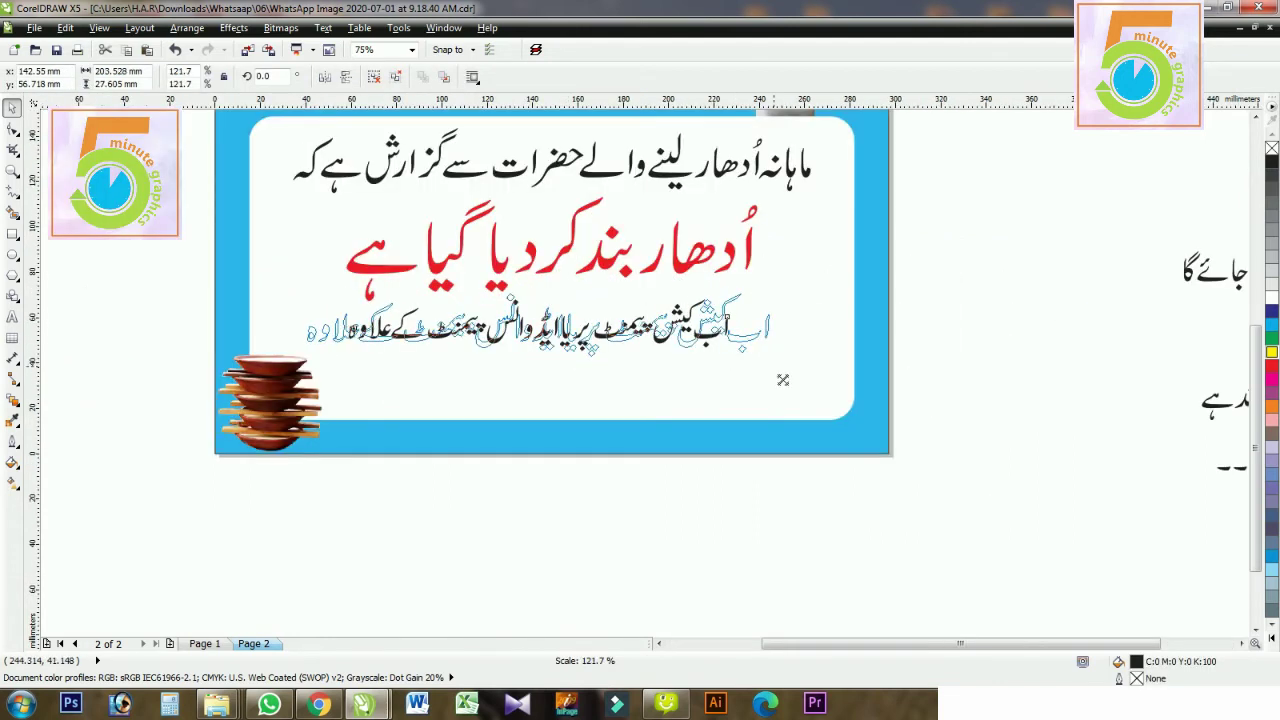
pyautogui.press('Escape')
pyautogui.scroll(-1, 780, 301)
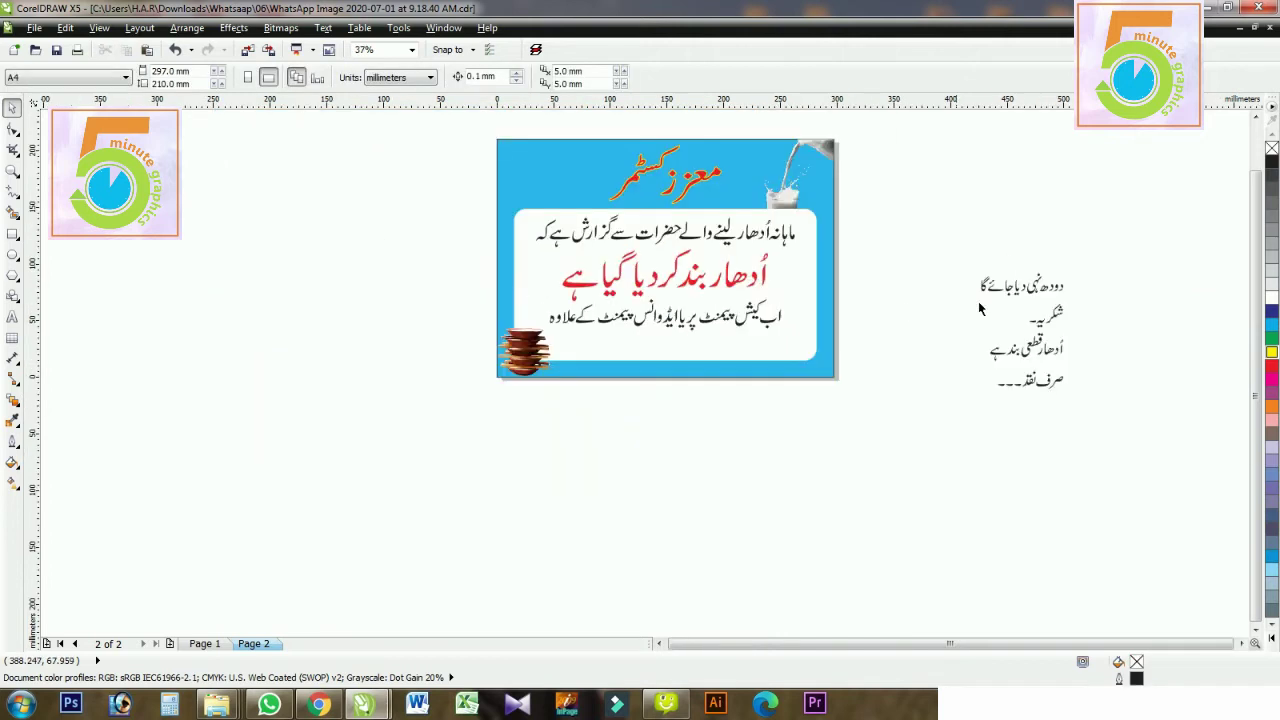
# Place the milk line in the panel's lower area and colour it red.
pyautogui.moveTo(920, 314); pyautogui.dragTo(918, 304)
pyautogui.moveTo(1020, 287)
pyautogui.mouseDown()
pyautogui.moveTo(640, 345)
pyautogui.moveTo(756, 338)
pyautogui.mouseUp()
pyautogui.scroll(1, 684, 350)
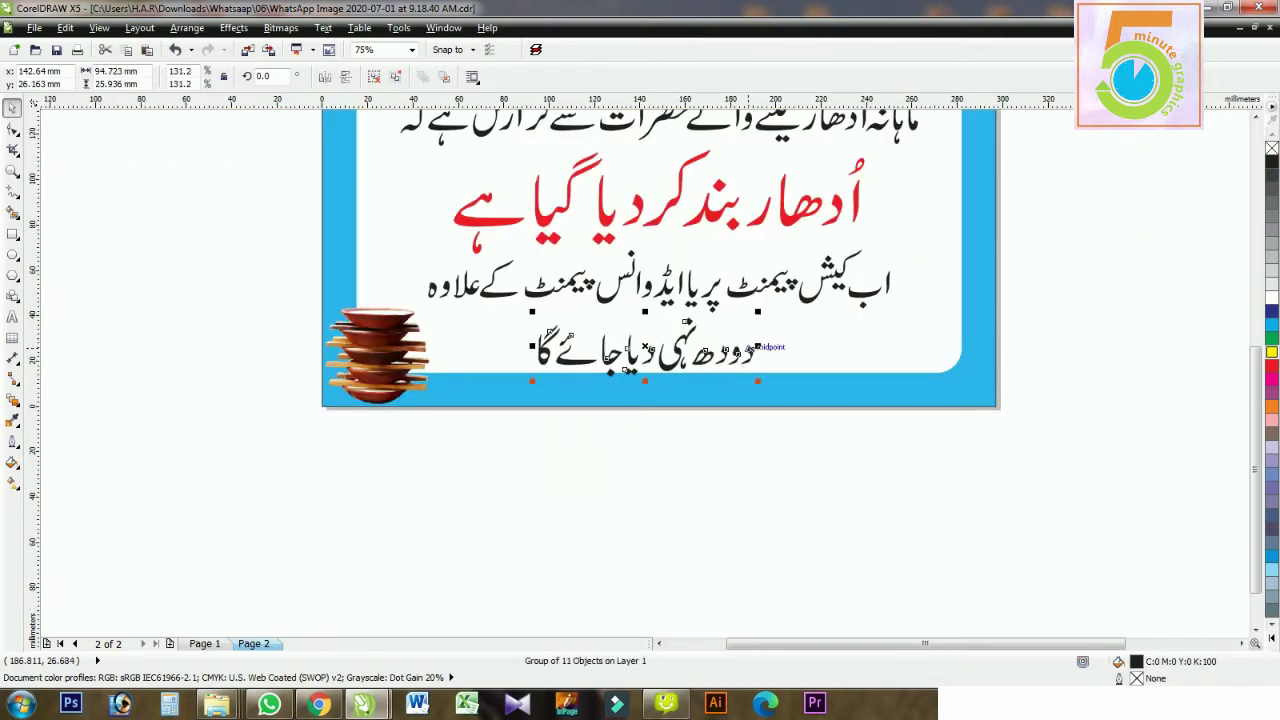
pyautogui.click(728, 388)
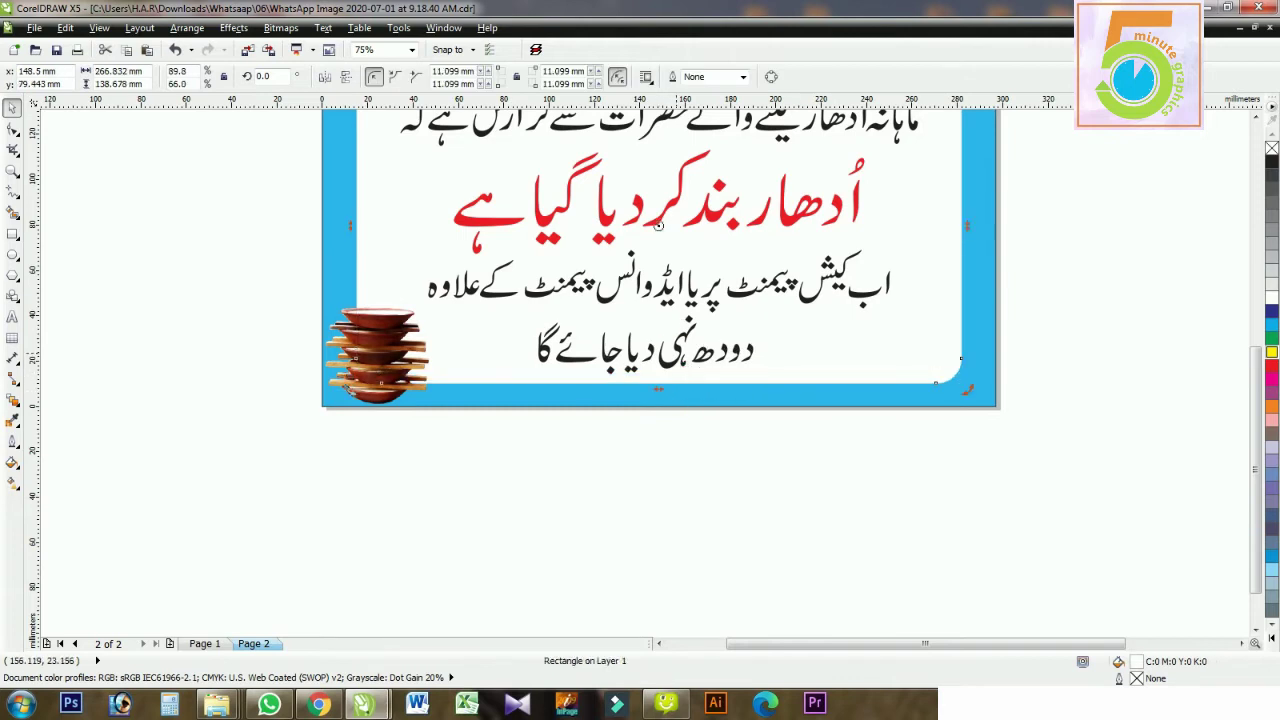
pyautogui.moveTo(700, 368); pyautogui.dragTo(714, 366)
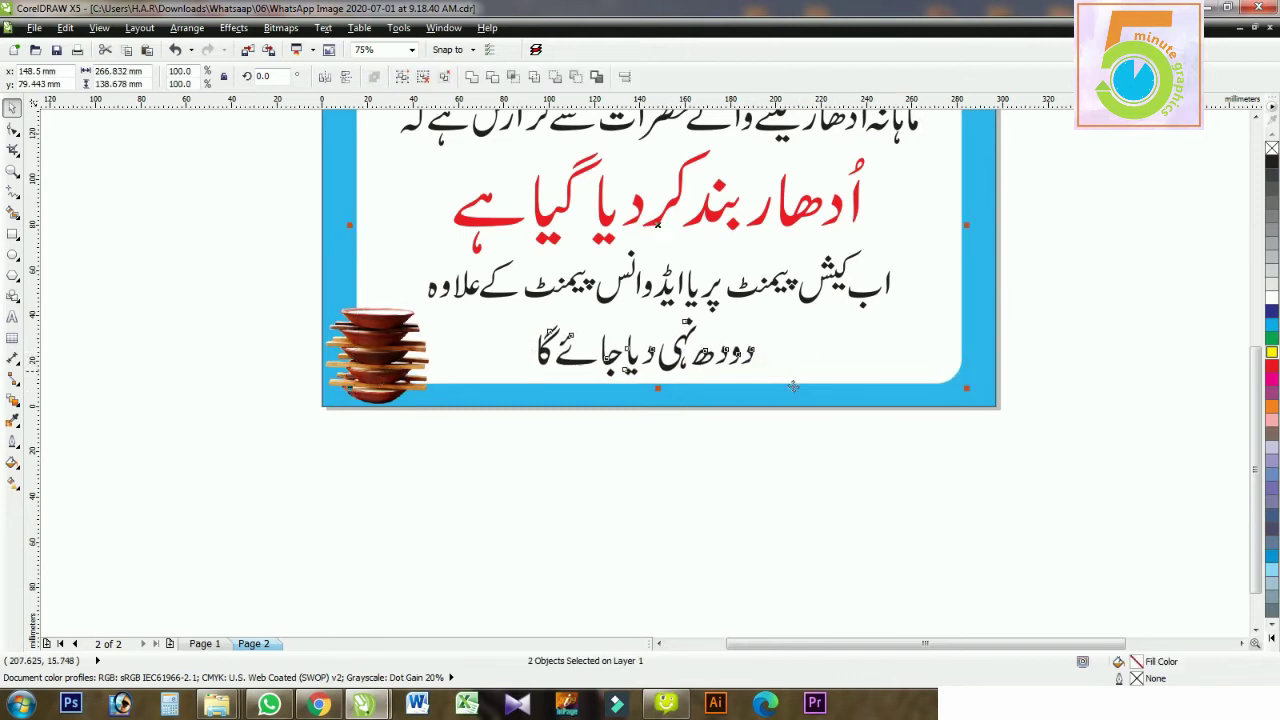
pyautogui.press('Escape')
pyautogui.click(740, 352)
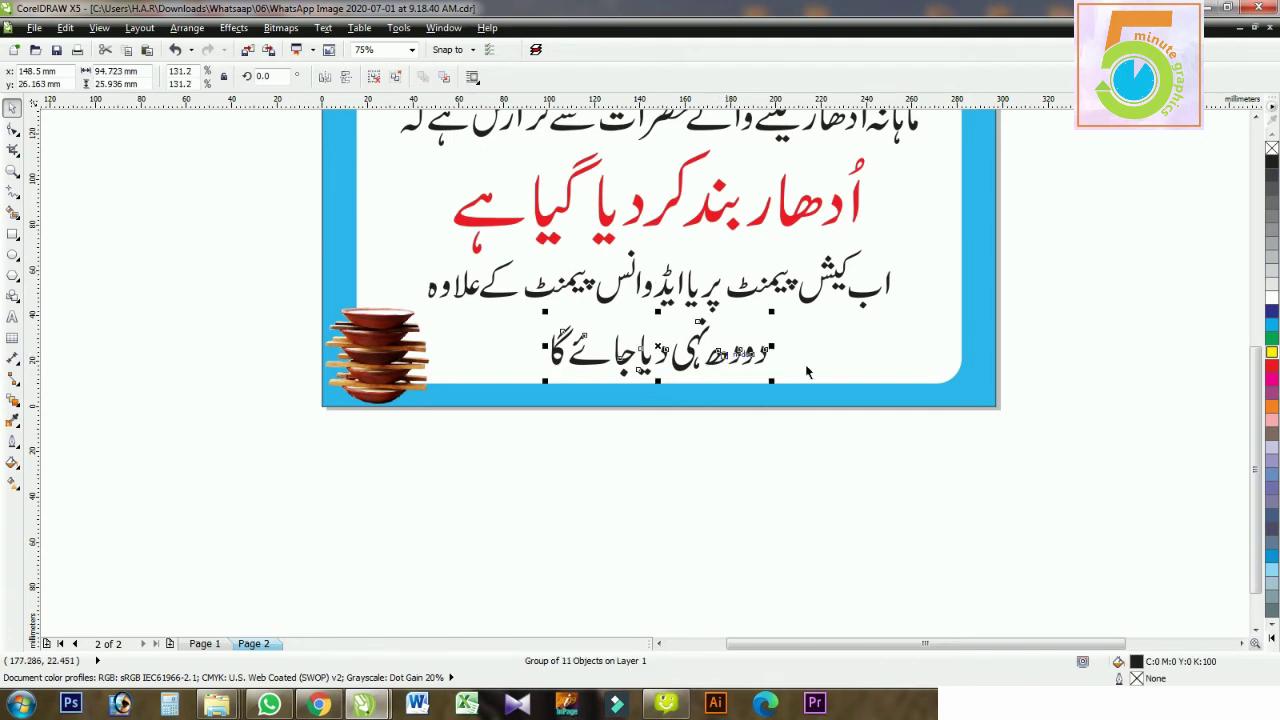
pyautogui.click(1270, 353)
pyautogui.click(1270, 368)
pyautogui.press('Escape')
pyautogui.scroll(-2, 742, 235)
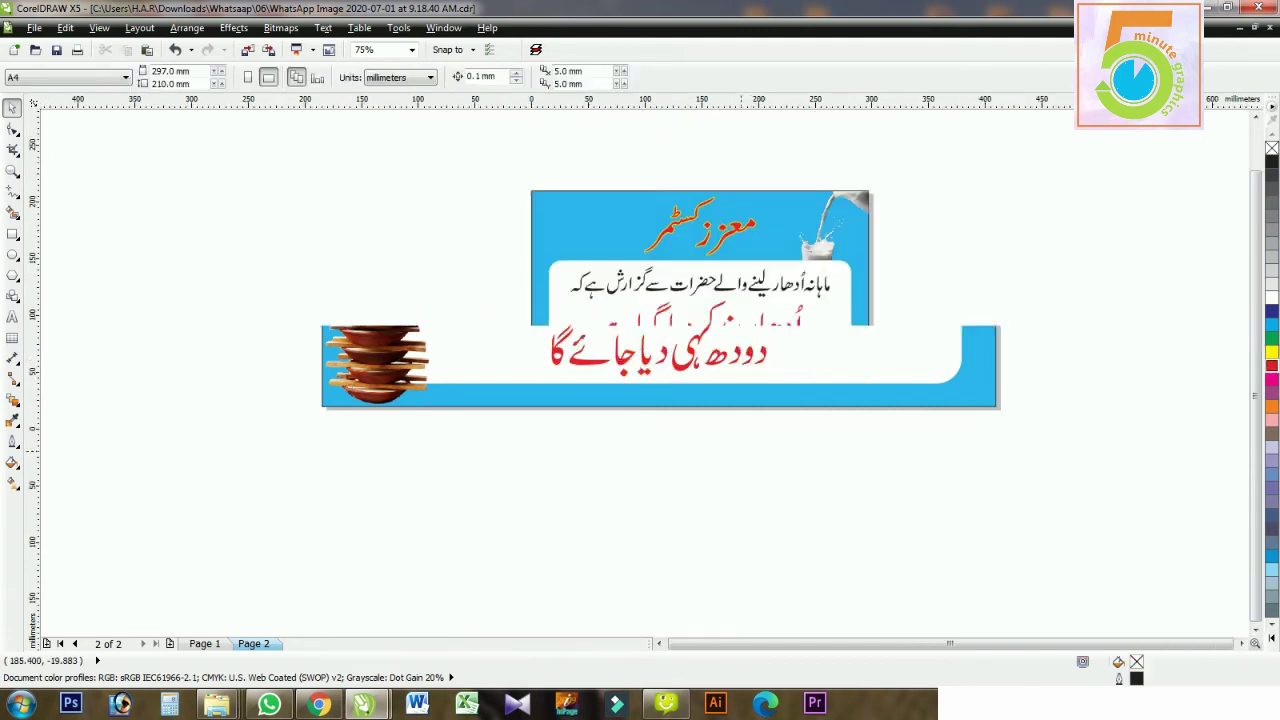
pyautogui.scroll(2, 1022, 390)
# Move the pot-stack image to the card's top-left and enlarge it.
pyautogui.moveTo(1143, 306); pyautogui.dragTo(960, 460)
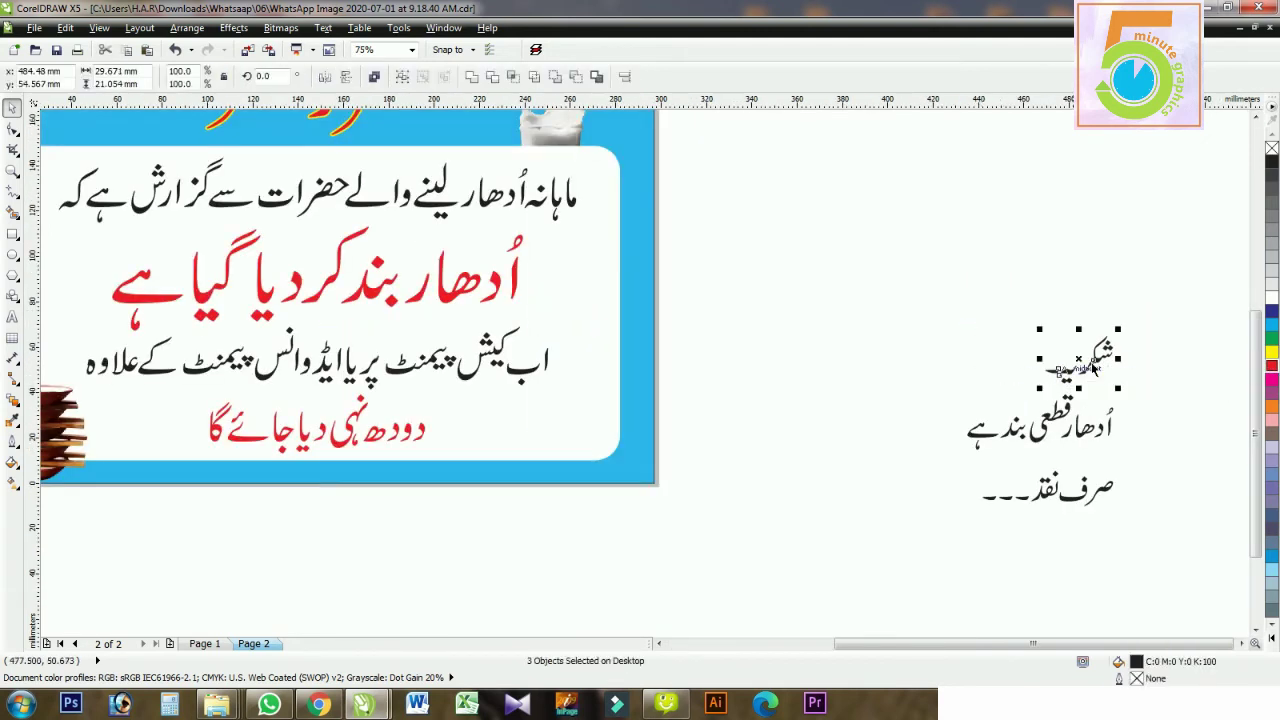
pyautogui.scroll(-2, 1000, 420)
pyautogui.scroll(2, 447, 512)
pyautogui.moveTo(447, 512); pyautogui.dragTo(558, 235)
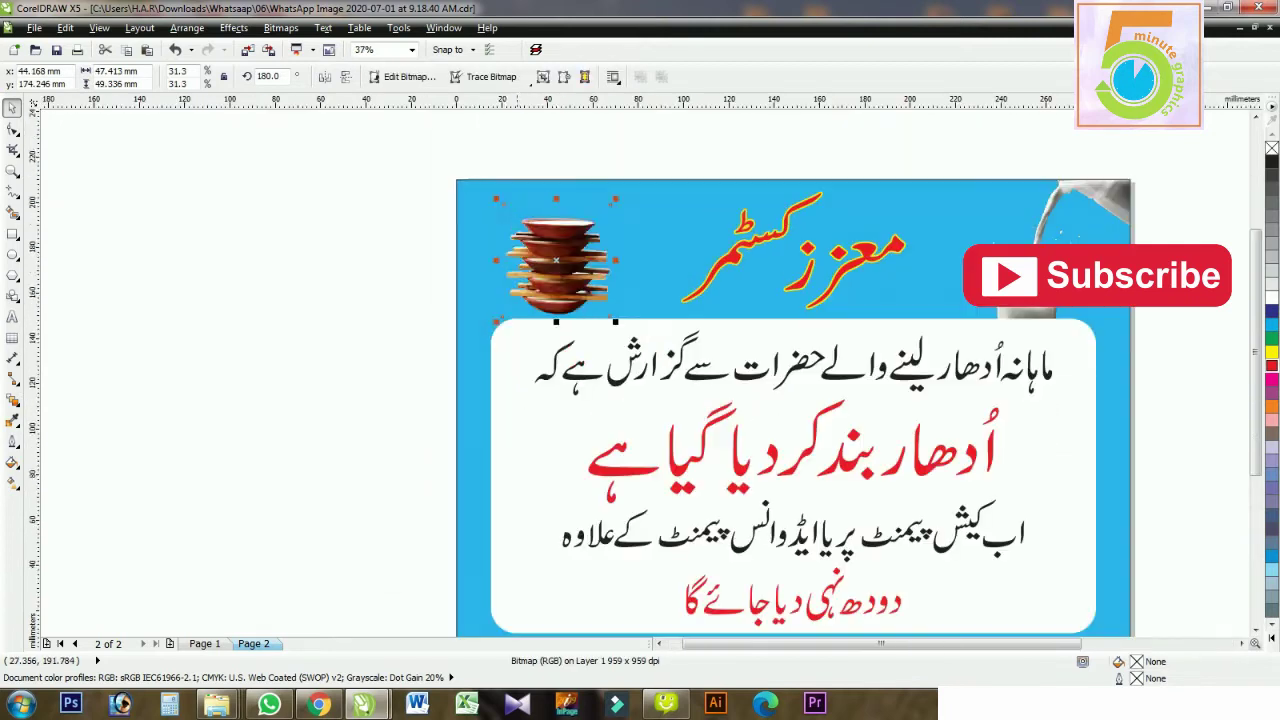
pyautogui.moveTo(624, 331); pyautogui.dragTo(623, 327)
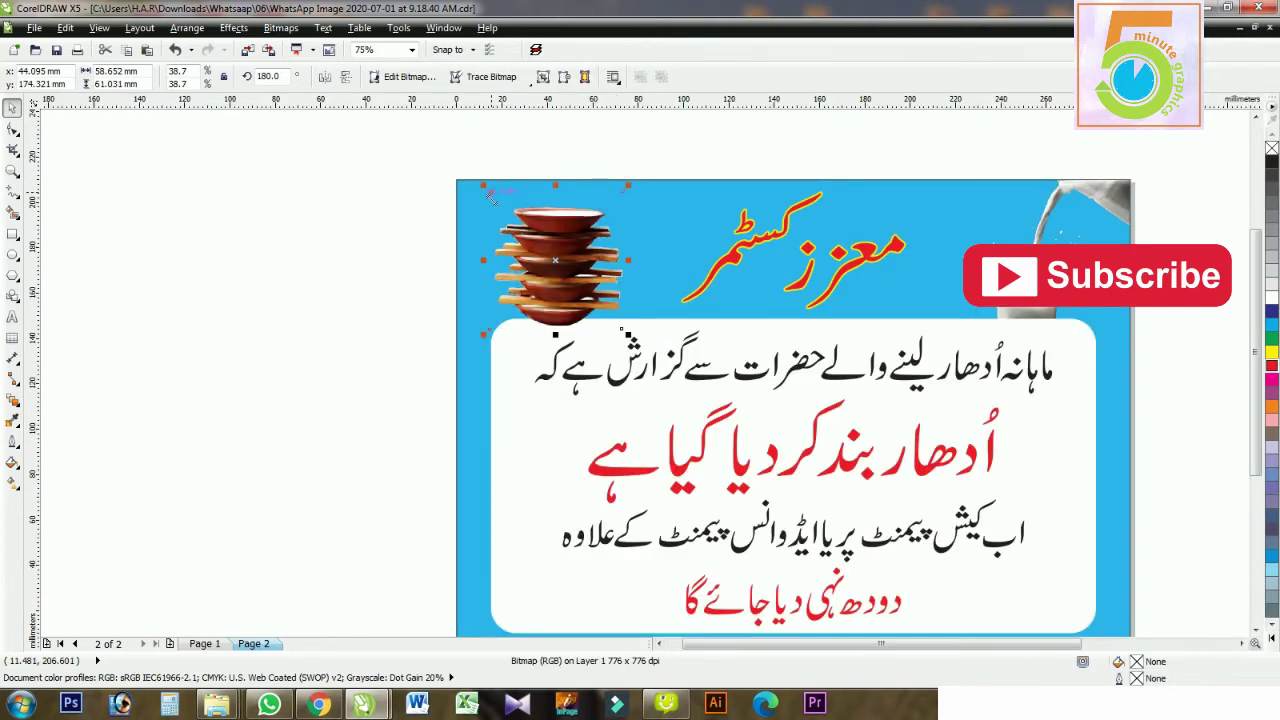
pyautogui.press('Escape')
# Place the Urdu 'شکریہ' thank-you word in the panel's lower-left corner.
pyautogui.scroll(-2, 1020, 387)
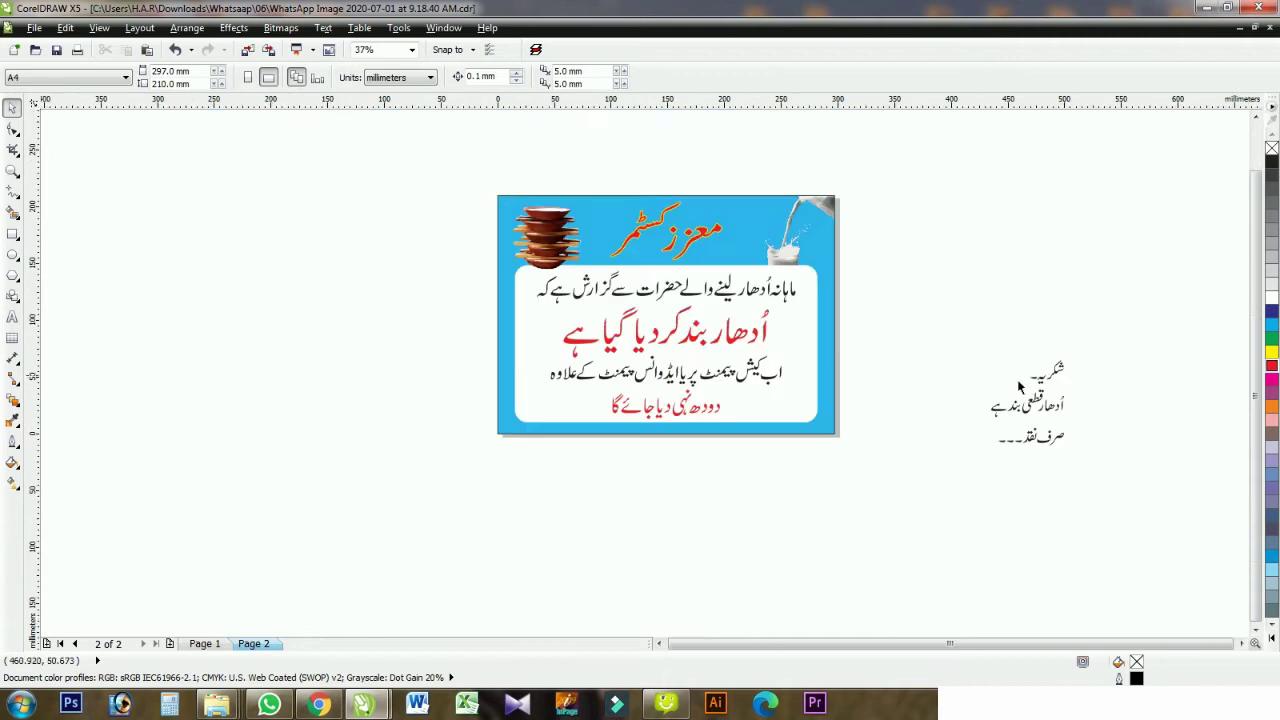
pyautogui.scroll(2, 1020, 387)
pyautogui.moveTo(1075, 350); pyautogui.dragTo(514, 528)
pyautogui.scroll(-2, 340, 435)
pyautogui.scroll(1, 340, 435)
pyautogui.scroll(1, 340, 435)
pyautogui.moveTo(400, 430); pyautogui.dragTo(350, 430)
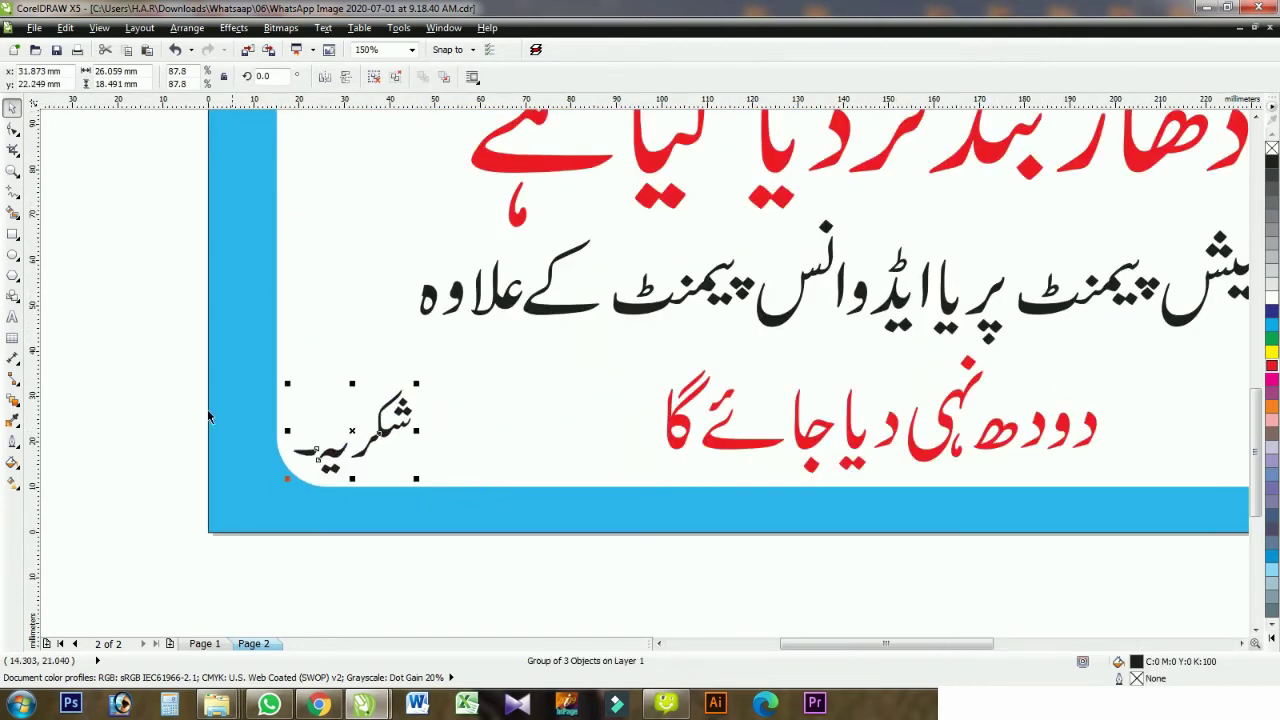
pyautogui.press('Escape')
pyautogui.scroll(-1, 55, 174)
# Add a blank Page 3 and cover it with a page-sized rectangle.
pyautogui.click(170, 643)
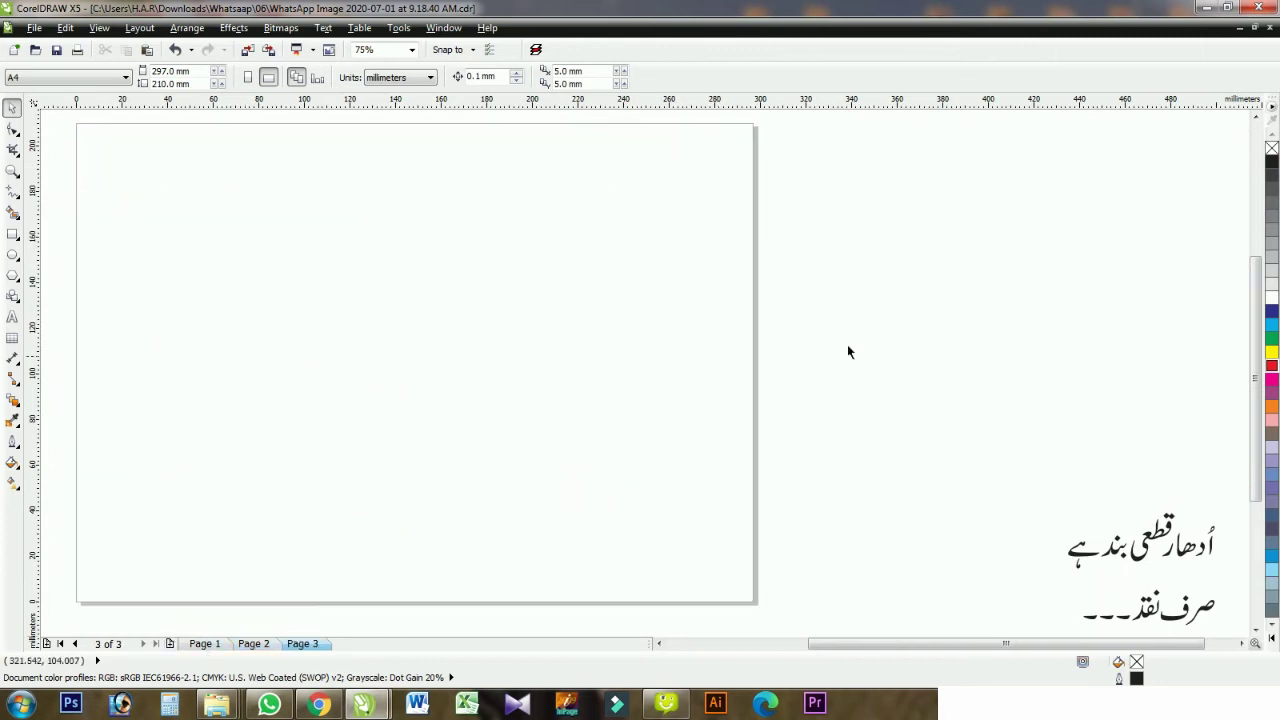
pyautogui.doubleClick(12, 234)
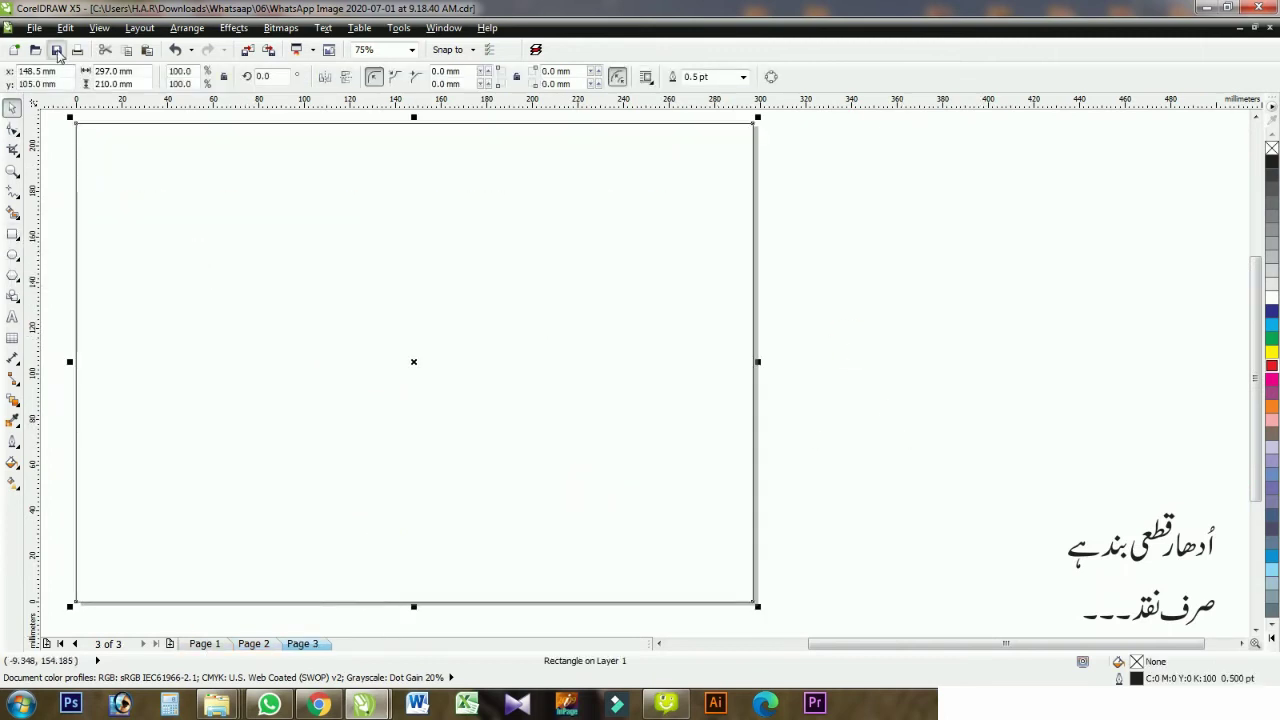
pyautogui.click(1228, 487)
# Move the two remaining Urdu lines onto Page 3, enlarging and lowering them on the page.
pyautogui.click(1042, 591)
pyautogui.scroll(-3, 1042, 591)
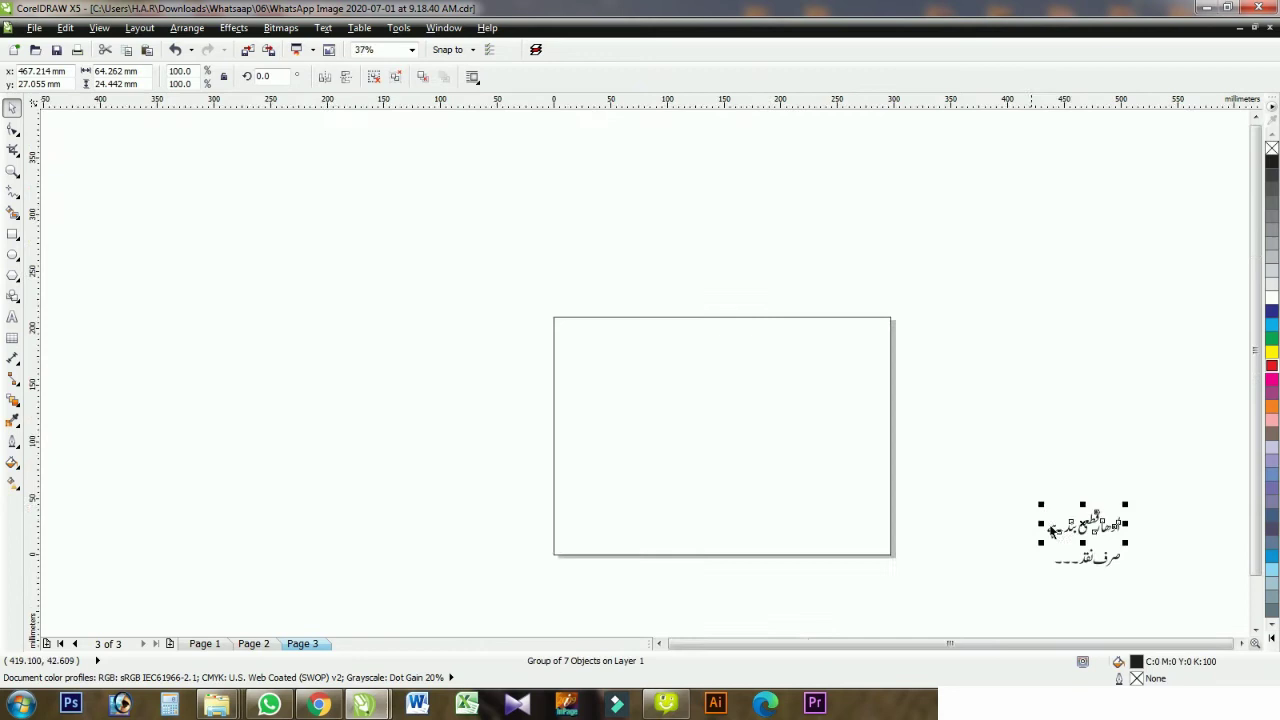
pyautogui.scroll(3, 965, 611)
pyautogui.moveTo(1040, 500); pyautogui.dragTo(400, 300)
pyautogui.scroll(-2, 673, 395)
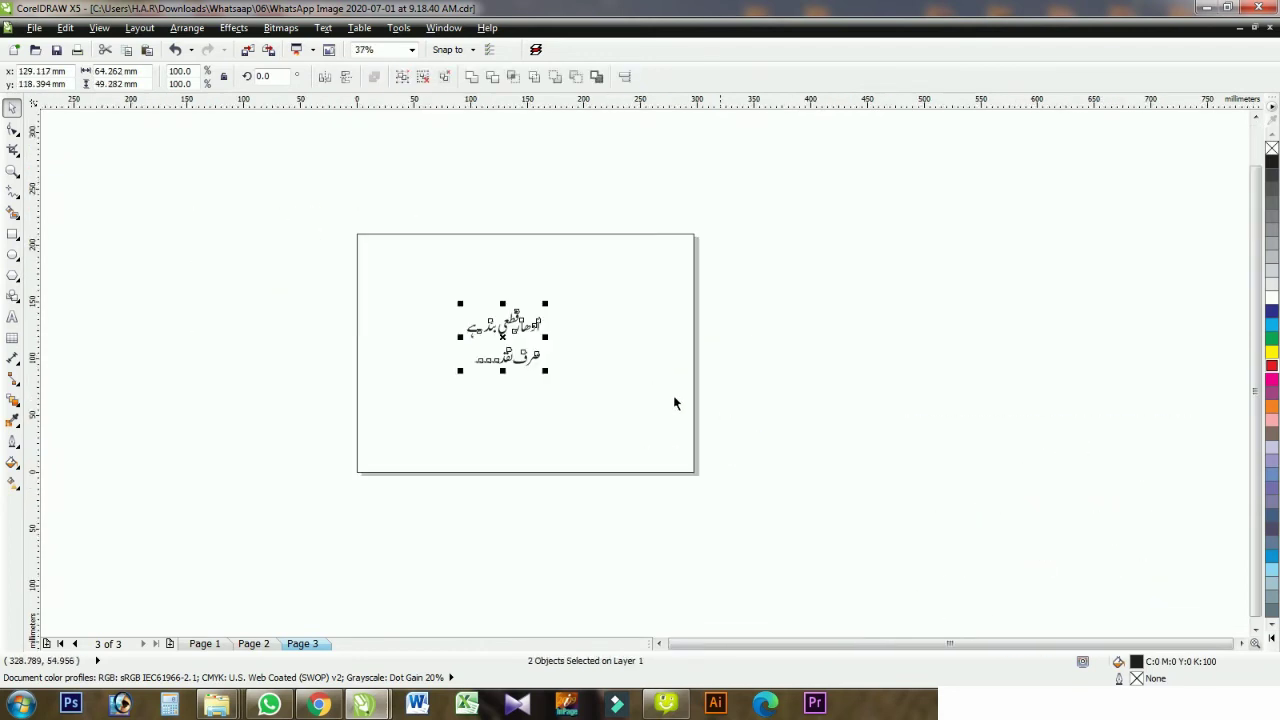
pyautogui.scroll(2, 673, 395)
pyautogui.moveTo(655, 302); pyautogui.dragTo(831, 247)
pyautogui.moveTo(729, 450); pyautogui.dragTo(729, 505)
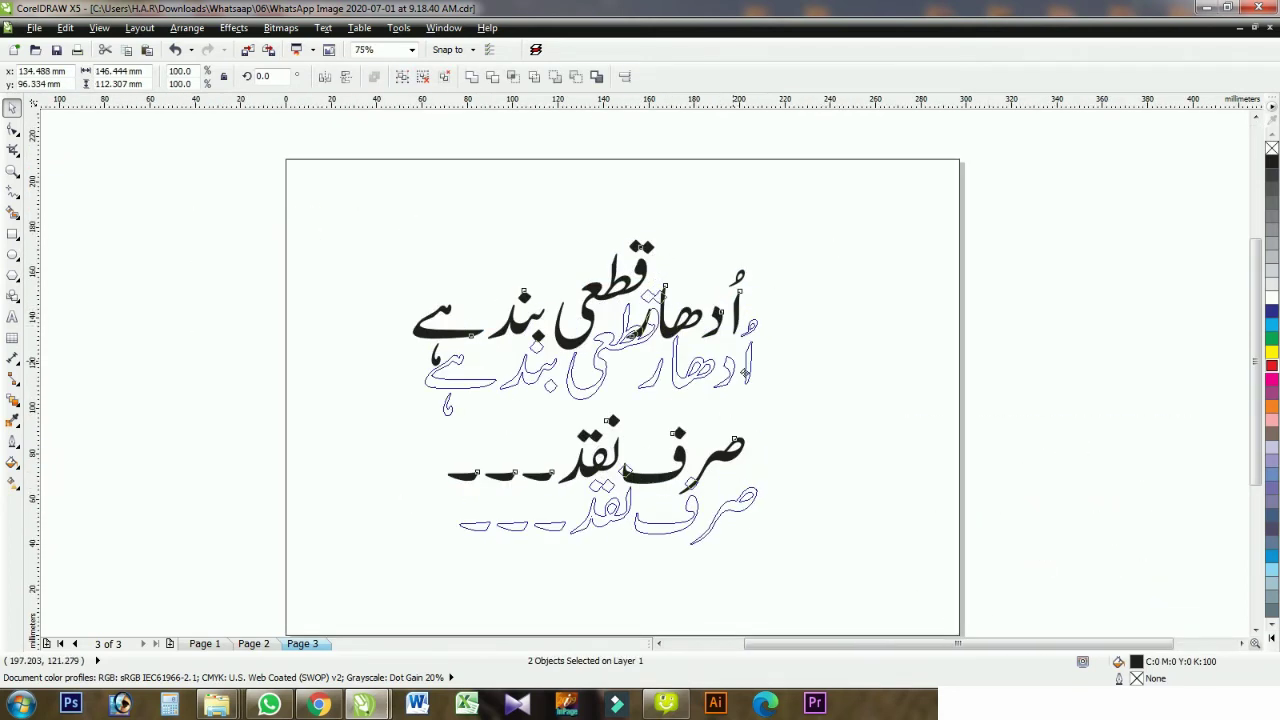
pyautogui.press('Escape')
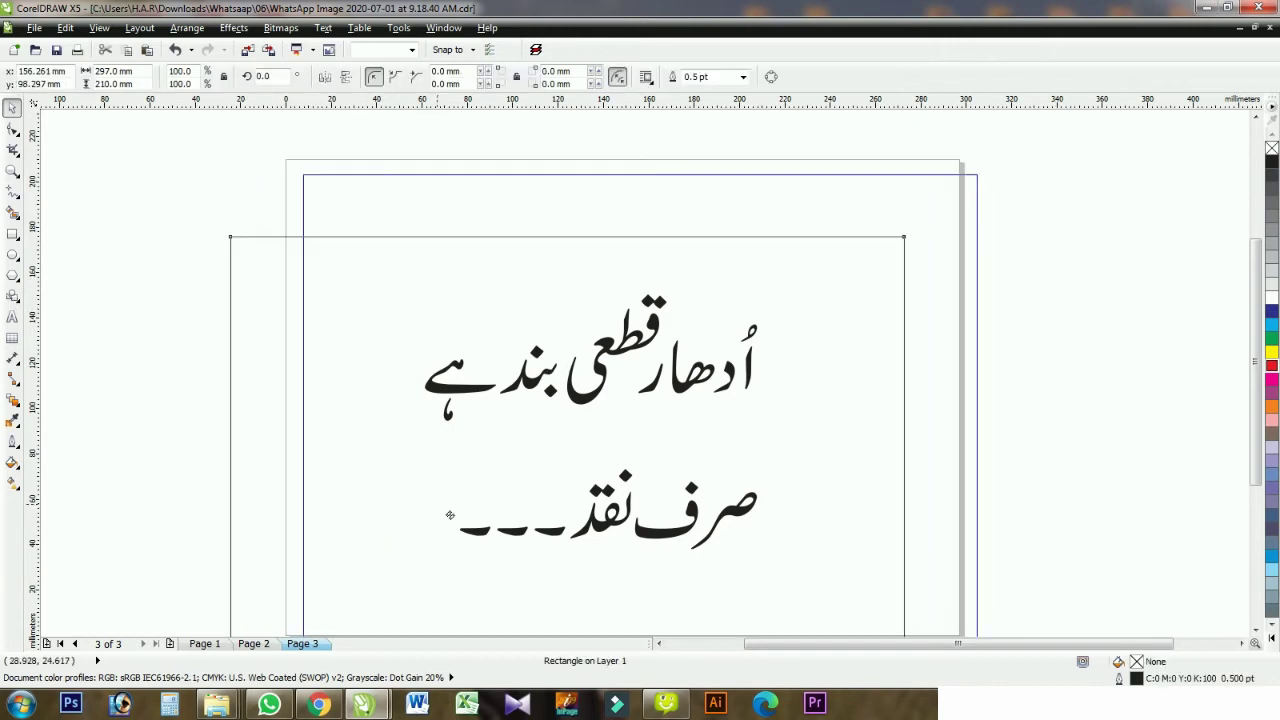
# Select the page rectangle with the Urdu text and zoom out to the whole page.
pyautogui.moveTo(194, 241); pyautogui.dragTo(885, 557)
pyautogui.press('F3')
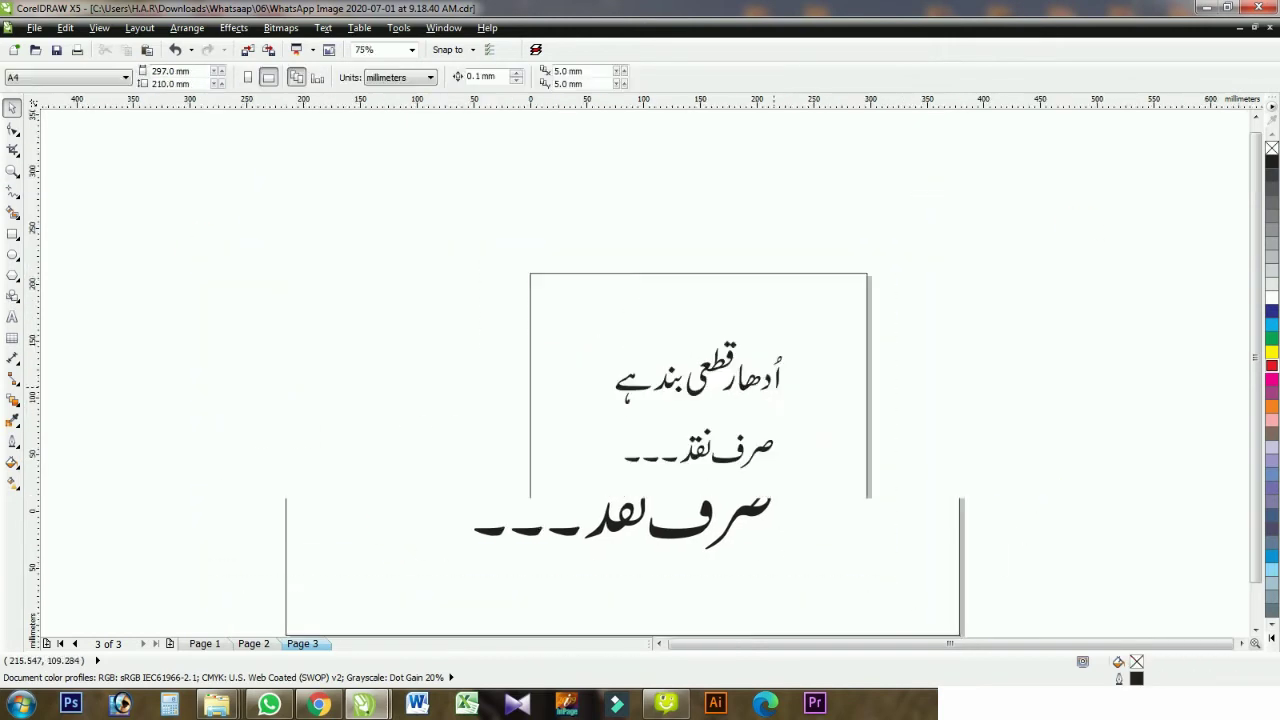
pyautogui.click(253, 643)
# Fill the Page 3 card rectangle with the poster's sampled light blue and send it behind the text.
pyautogui.click(302, 643)
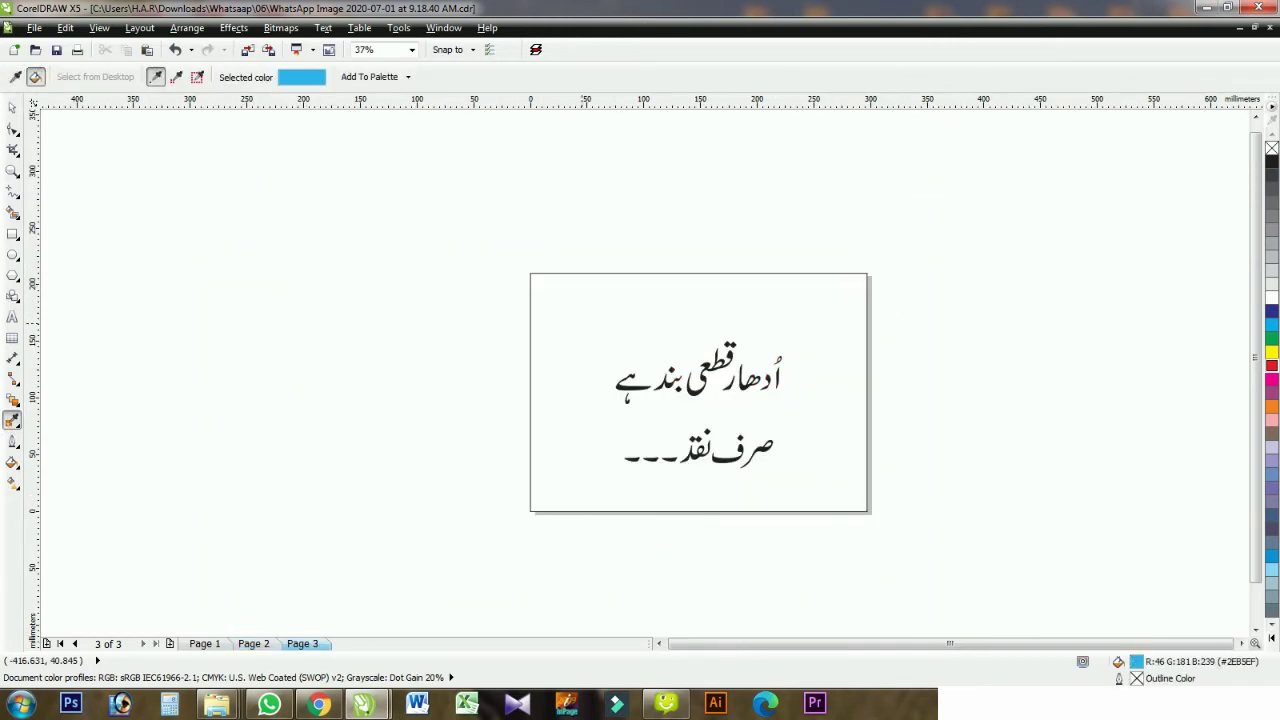
pyautogui.click(591, 340)
pyautogui.press('space')
pyautogui.hotkey('shift', 'pagedown')
# Give the two Urdu text lines a 10.0 pt outline, then reselect the blue card.
pyautogui.moveTo(950, 300); pyautogui.dragTo(600, 490)
pyautogui.press('F12')
pyautogui.click(550, 260)
pyautogui.click(726, 465)
pyautogui.click(550, 260)
pyautogui.click(516, 428)
pyautogui.click(624, 481)
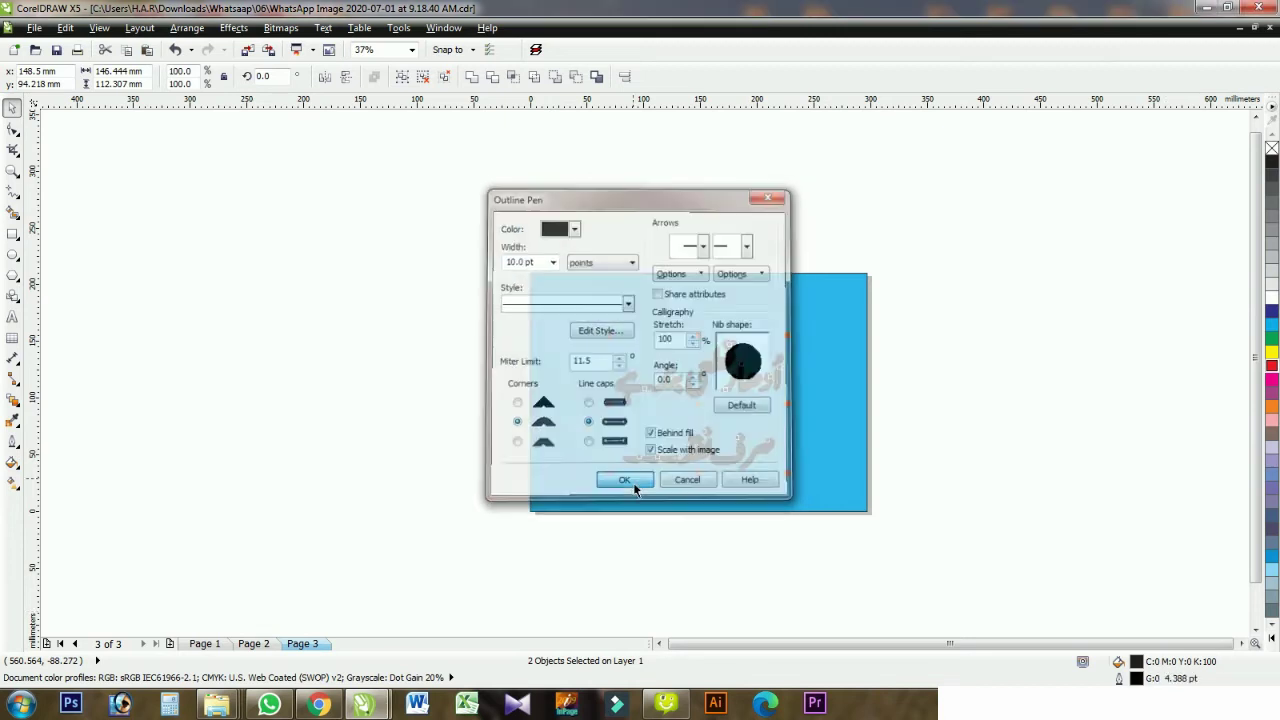
pyautogui.click(752, 325)
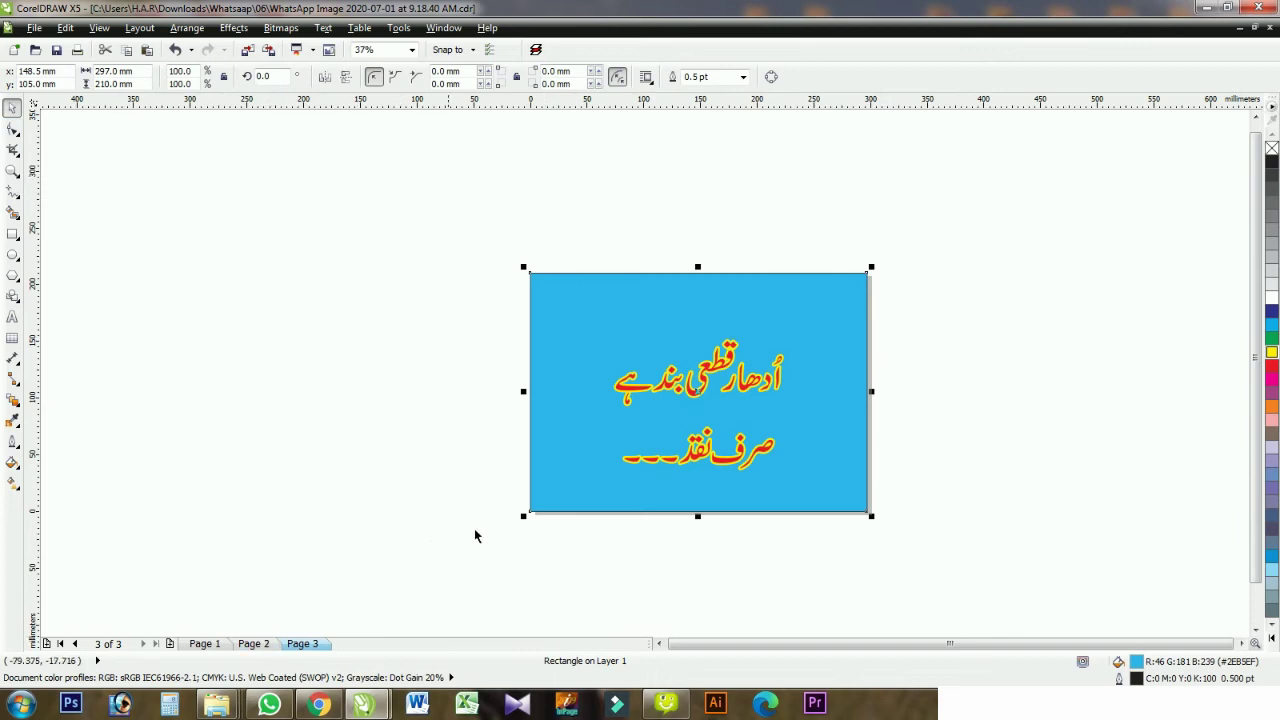
pyautogui.click(253, 643)
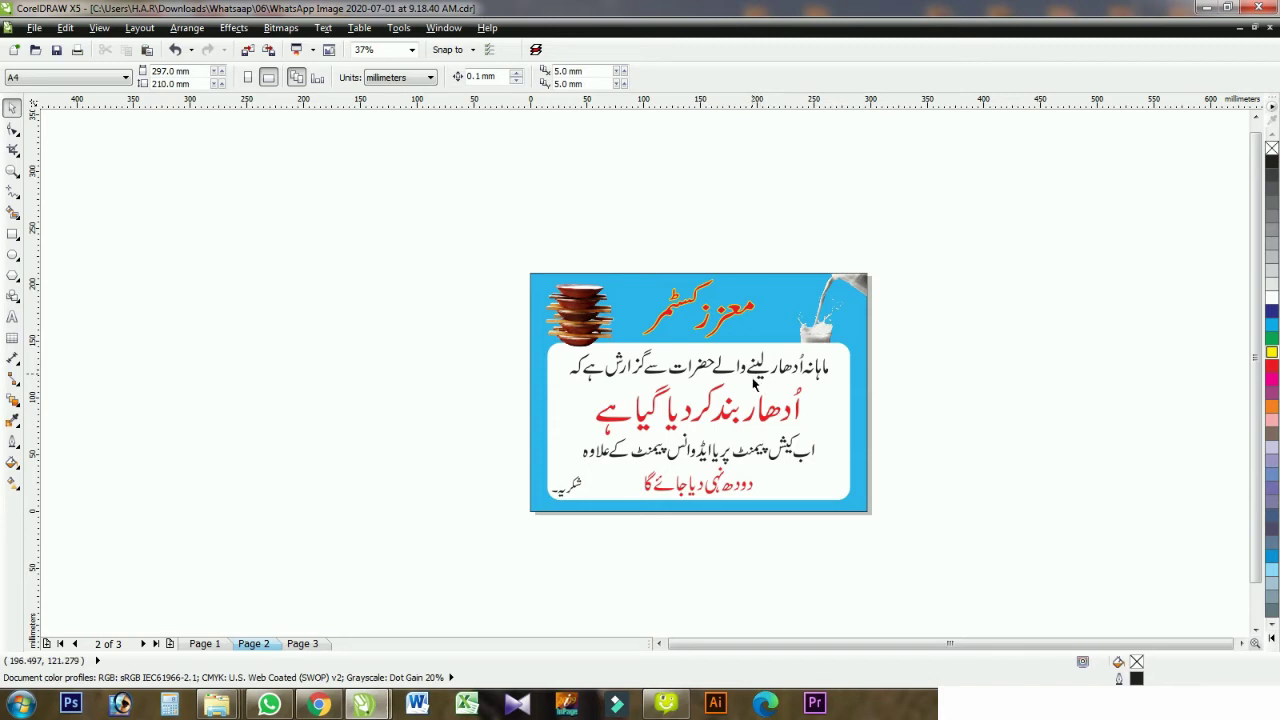
# Paste the request line onto Page 3 at the top of the blue card.
pyautogui.hotkey('ctrl', 'v')
pyautogui.press('pagedown')
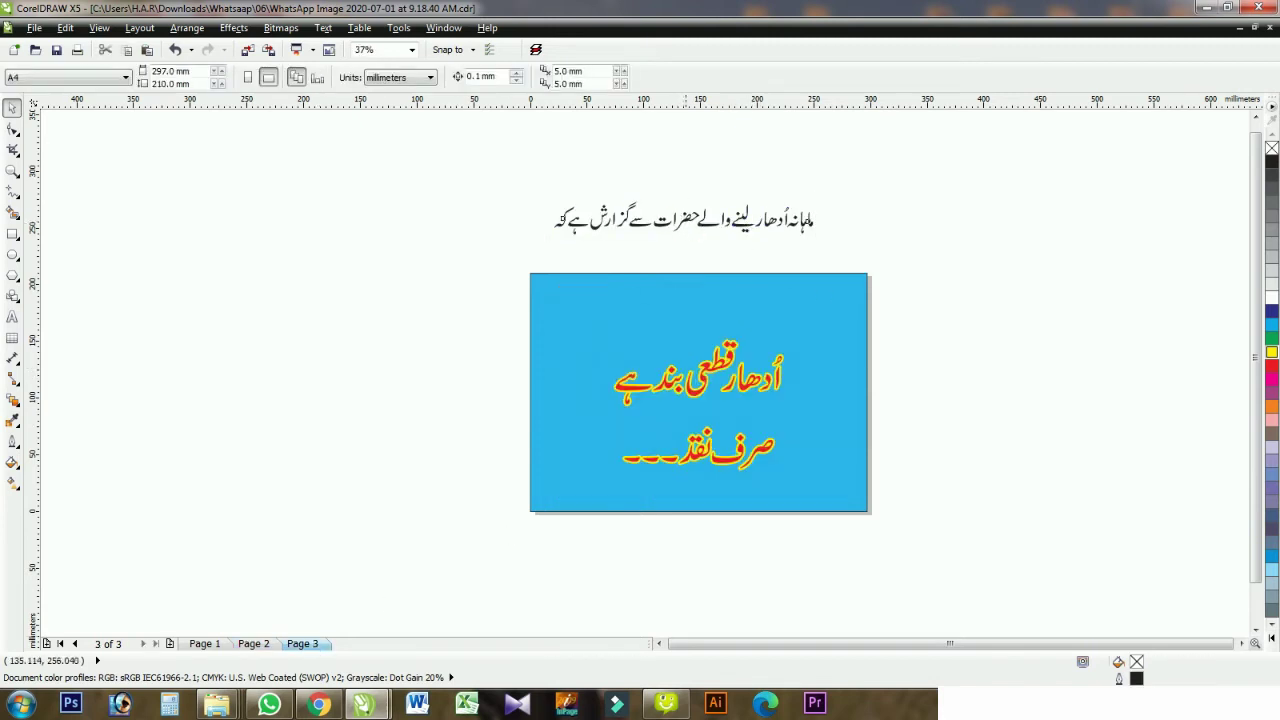
pyautogui.moveTo(685, 218); pyautogui.dragTo(692, 298)
# Shift the middle Urdu text, the صرف نقد line and the request line lower on the card.
pyautogui.keyDown('shift'); pyautogui.click(845, 365); pyautogui.keyUp('shift')
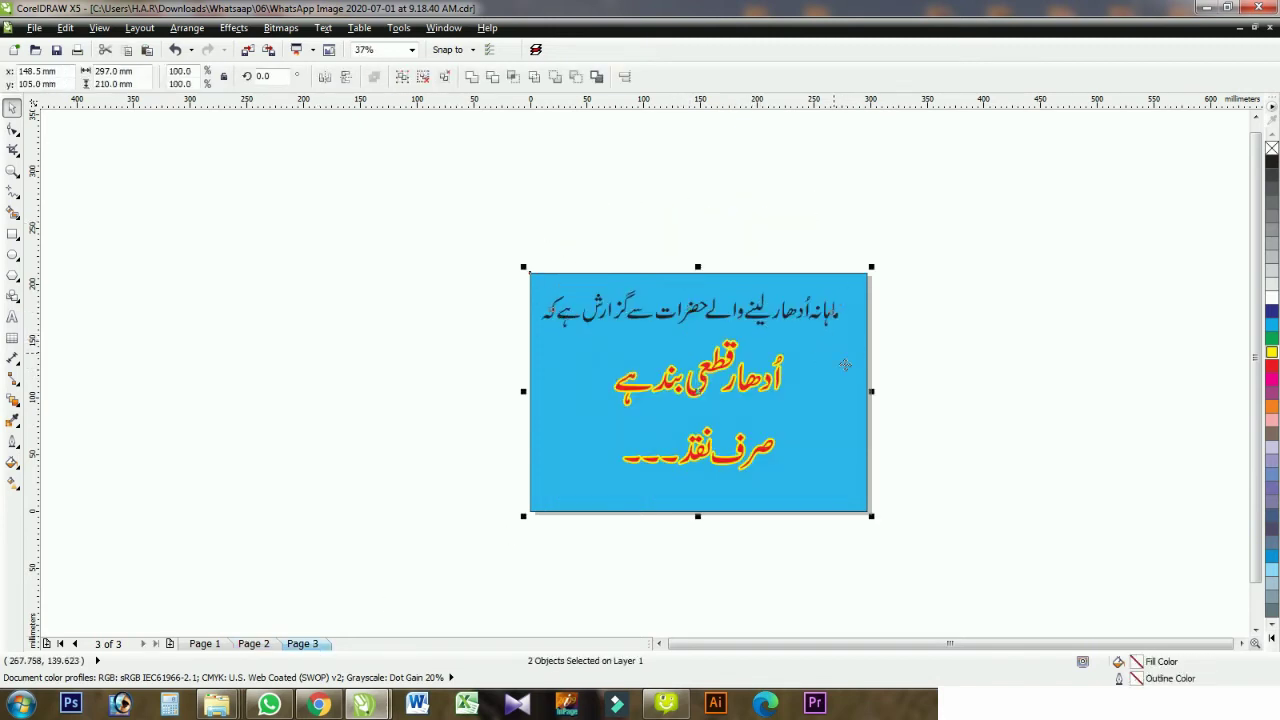
pyautogui.scroll(2, 731, 315)
pyautogui.moveTo(687, 429); pyautogui.dragTo(703, 449)
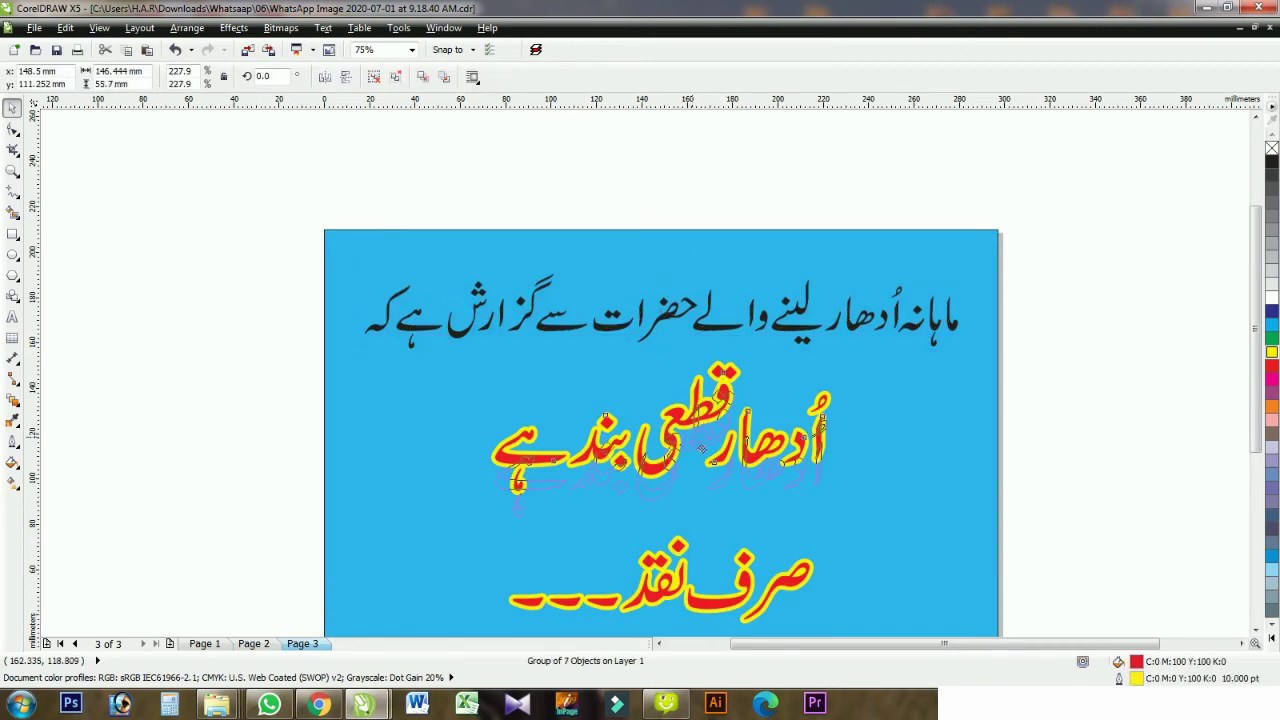
pyautogui.scroll(-2, 687, 495)
pyautogui.scroll(2, 687, 495)
pyautogui.click(724, 487)
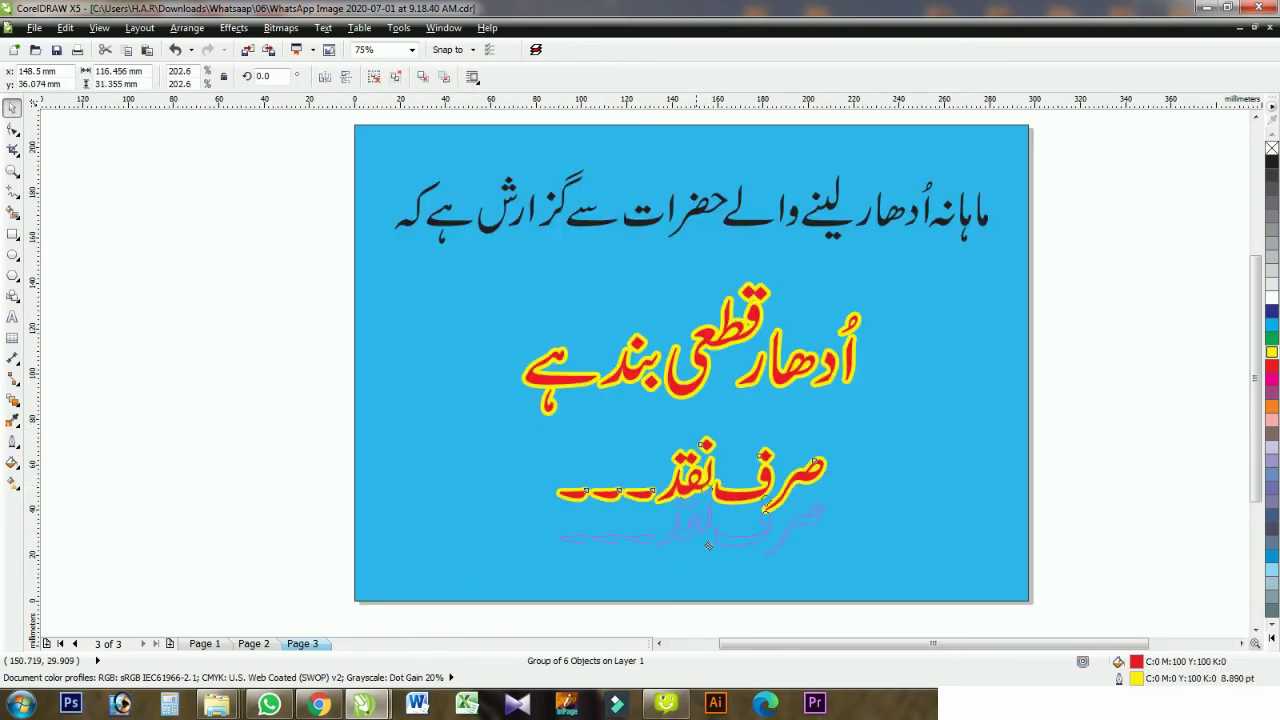
pyautogui.moveTo(708, 546); pyautogui.dragTo(708, 556)
pyautogui.moveTo(790, 457); pyautogui.dragTo(790, 462)
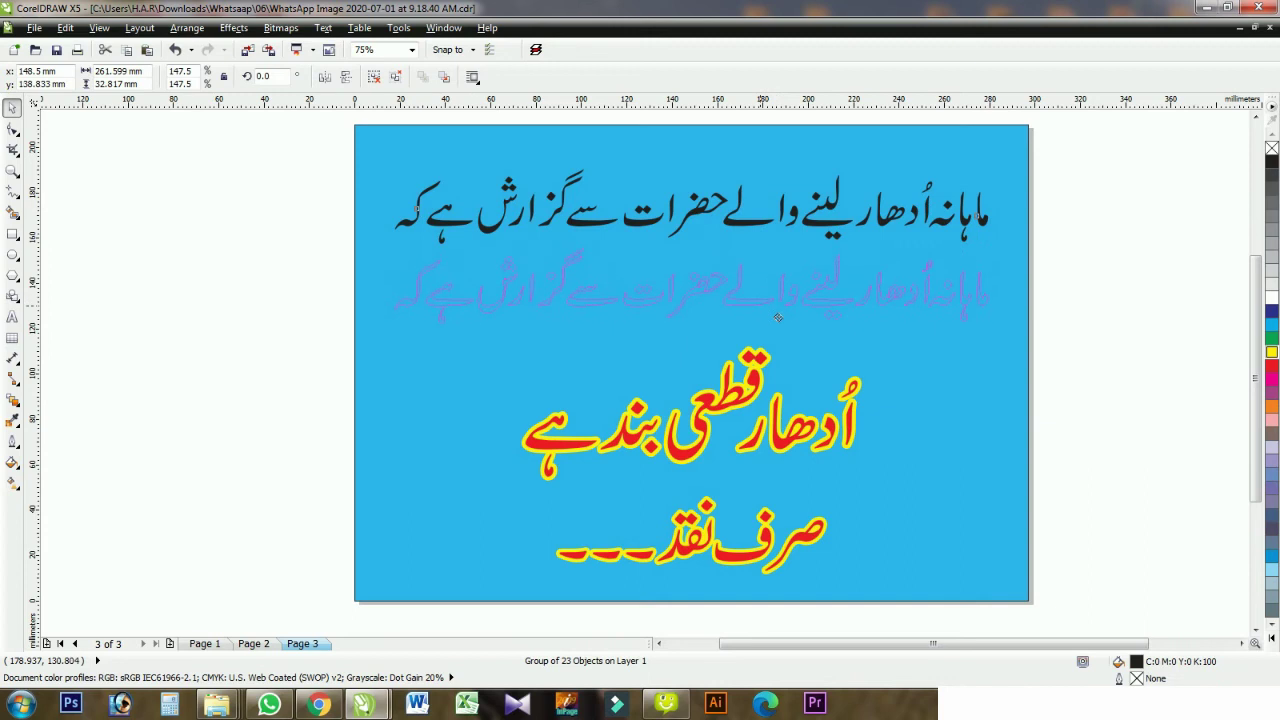
pyautogui.moveTo(751, 234); pyautogui.dragTo(751, 316)
# Copy the red greeting heading from Page 2 and paste it onto the blue card.
pyautogui.click(254, 644)
pyautogui.click(677, 183)
pyautogui.rightClick(636, 204)
pyautogui.click(665, 326)
pyautogui.click(322, 641)
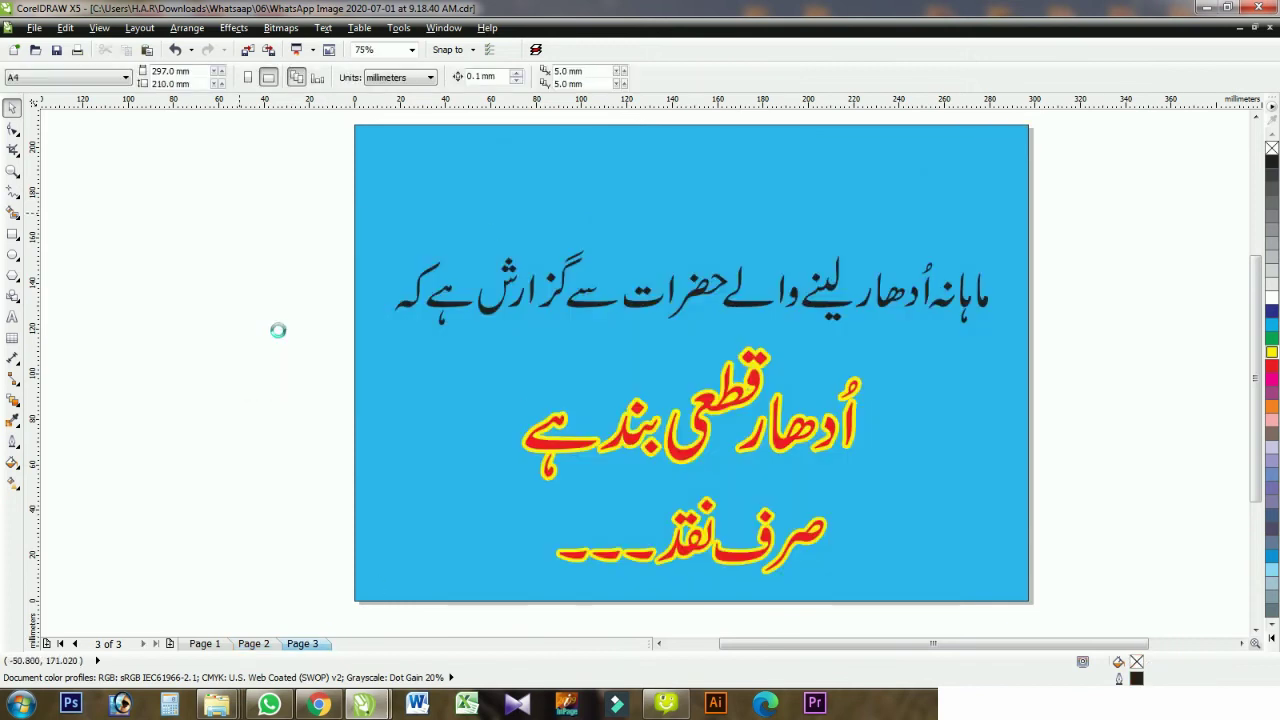
pyautogui.hotkey('ctrl', 'v')
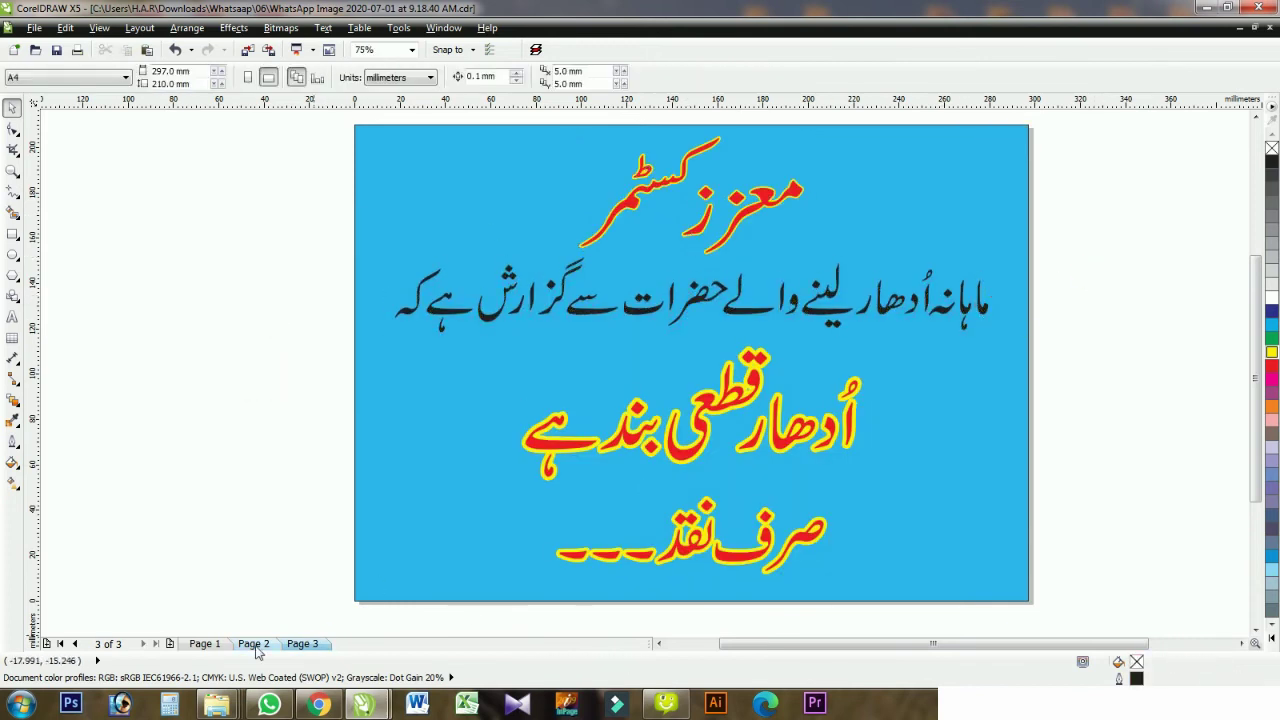
# Flip between Pages 1, 2 and 3 to compare designs, then select the thanks note.
pyautogui.click(254, 644)
pyautogui.click(481, 212)
pyautogui.click(204, 644)
pyautogui.click(302, 644)
pyautogui.click(254, 644)
pyautogui.click(204, 644)
pyautogui.click(254, 644)
pyautogui.click(204, 644)
pyautogui.click(420, 567)
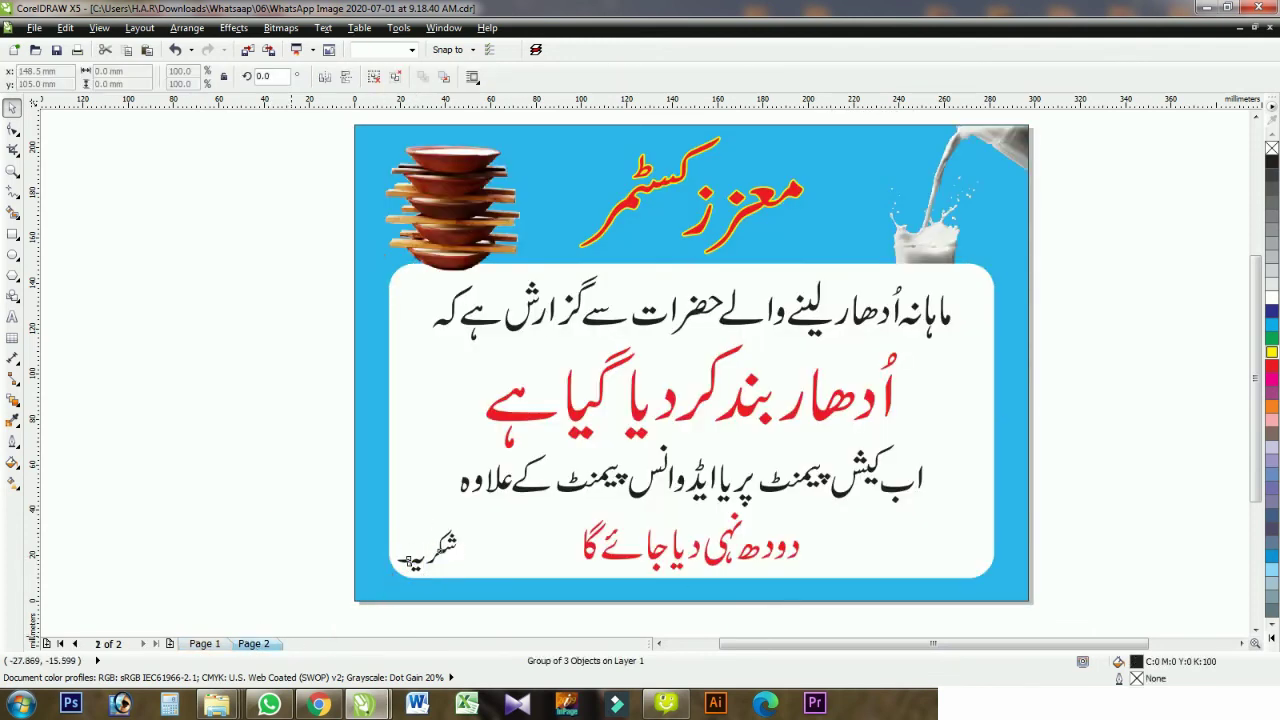
# Paste the thanks note onto the blue card and make it and the request line white.
pyautogui.press('pagedown')
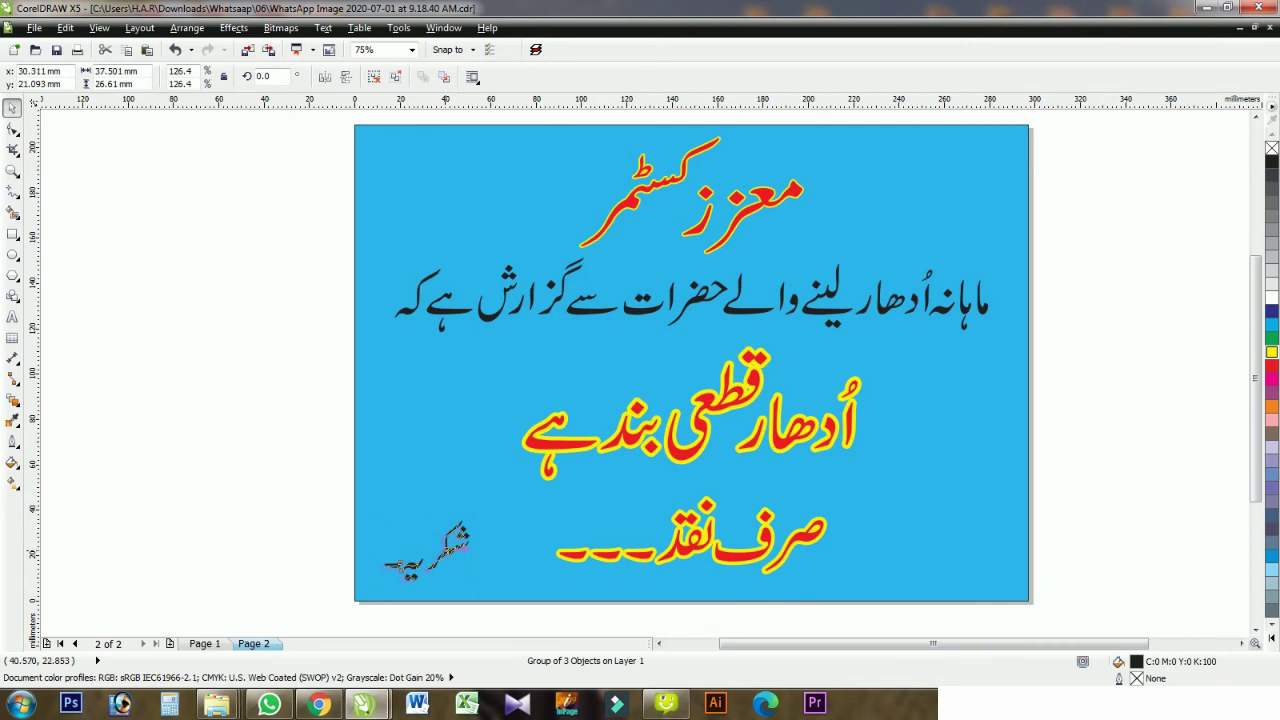
pyautogui.click(1272, 297)
pyautogui.press('Escape')
pyautogui.click(55, 50)
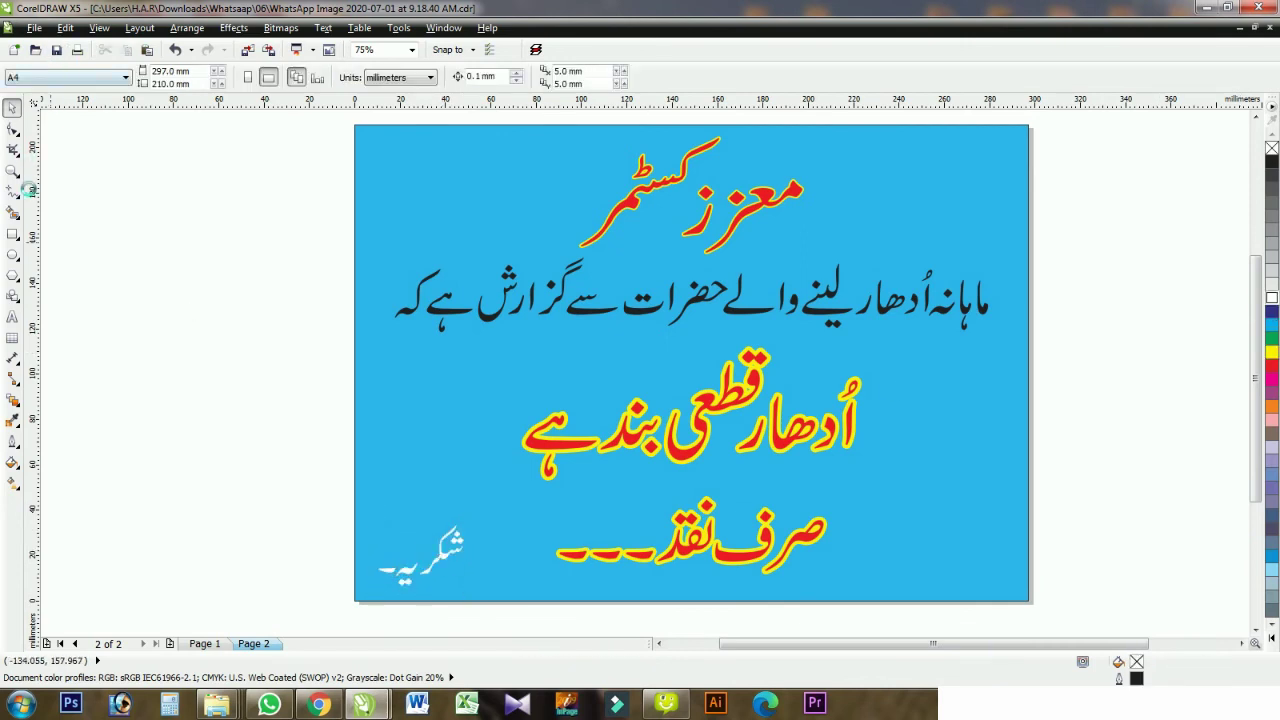
pyautogui.hotkey('shift', 'F4')
pyautogui.click(357, 300)
pyautogui.click(1272, 298)
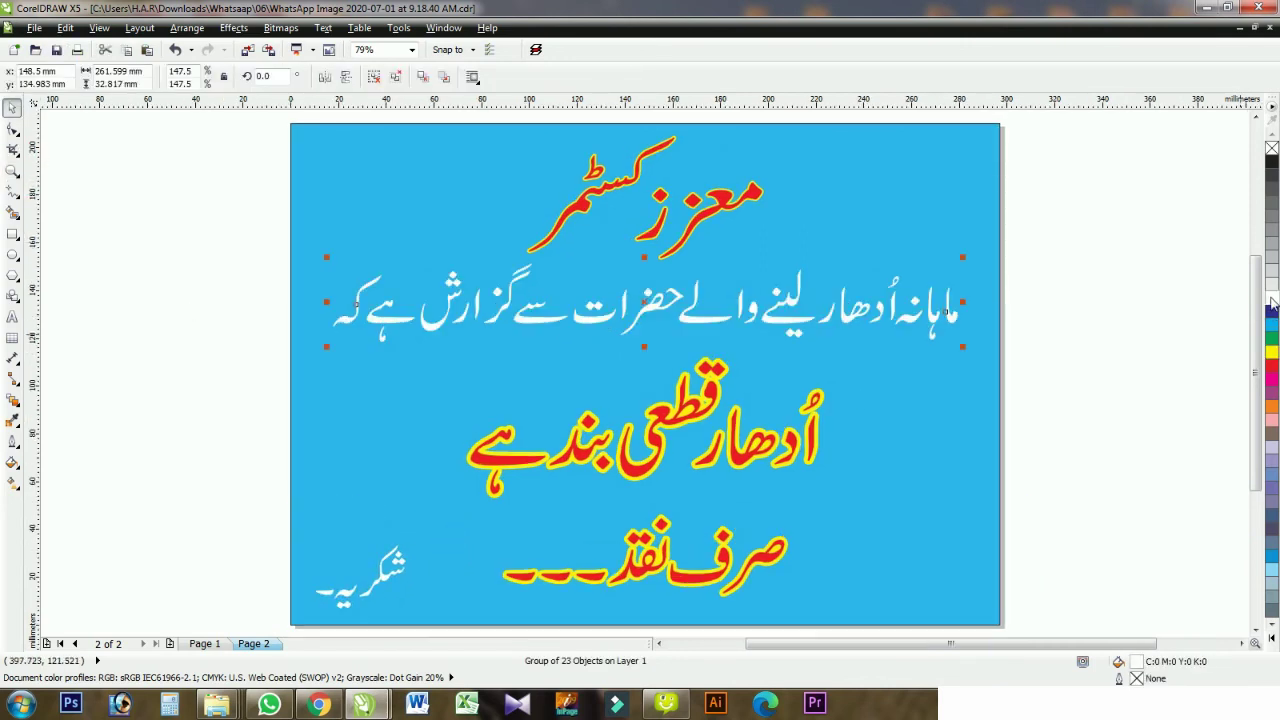
# Try dark blue, cyan and darker blue card backgrounds, then undo back to the original.
pyautogui.click(948, 177)
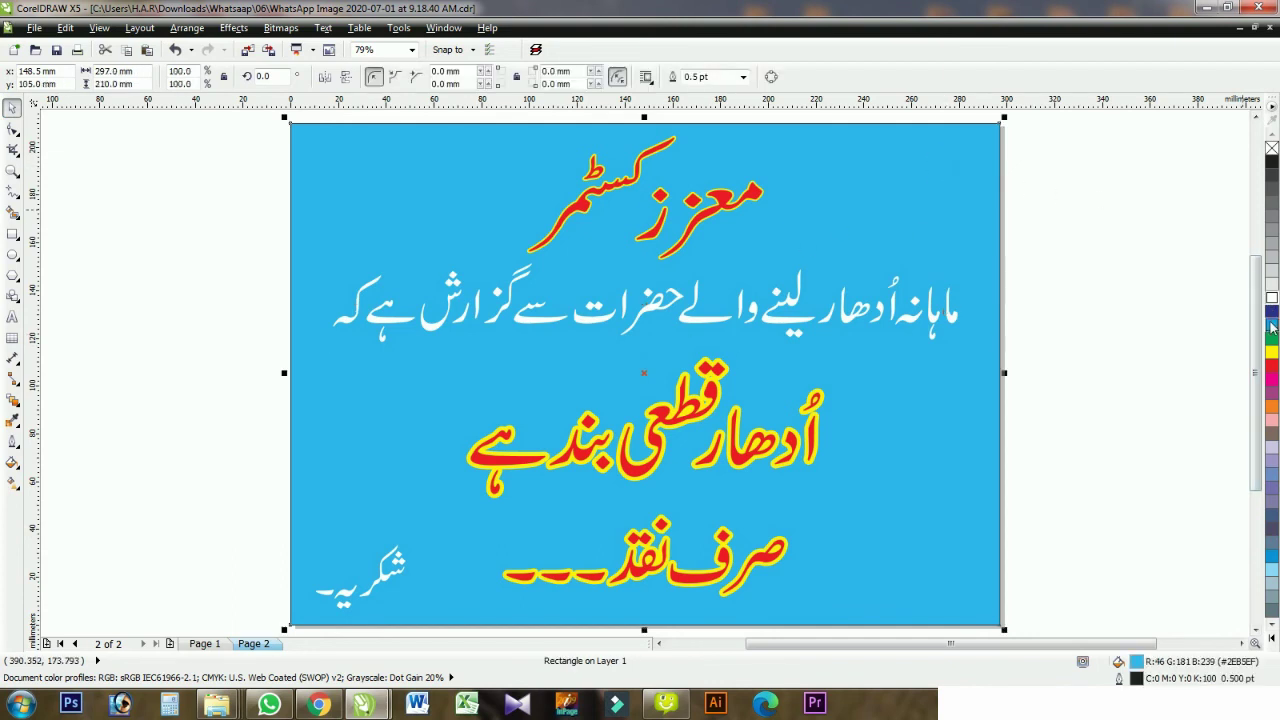
pyautogui.click(1272, 311)
pyautogui.click(1272, 325)
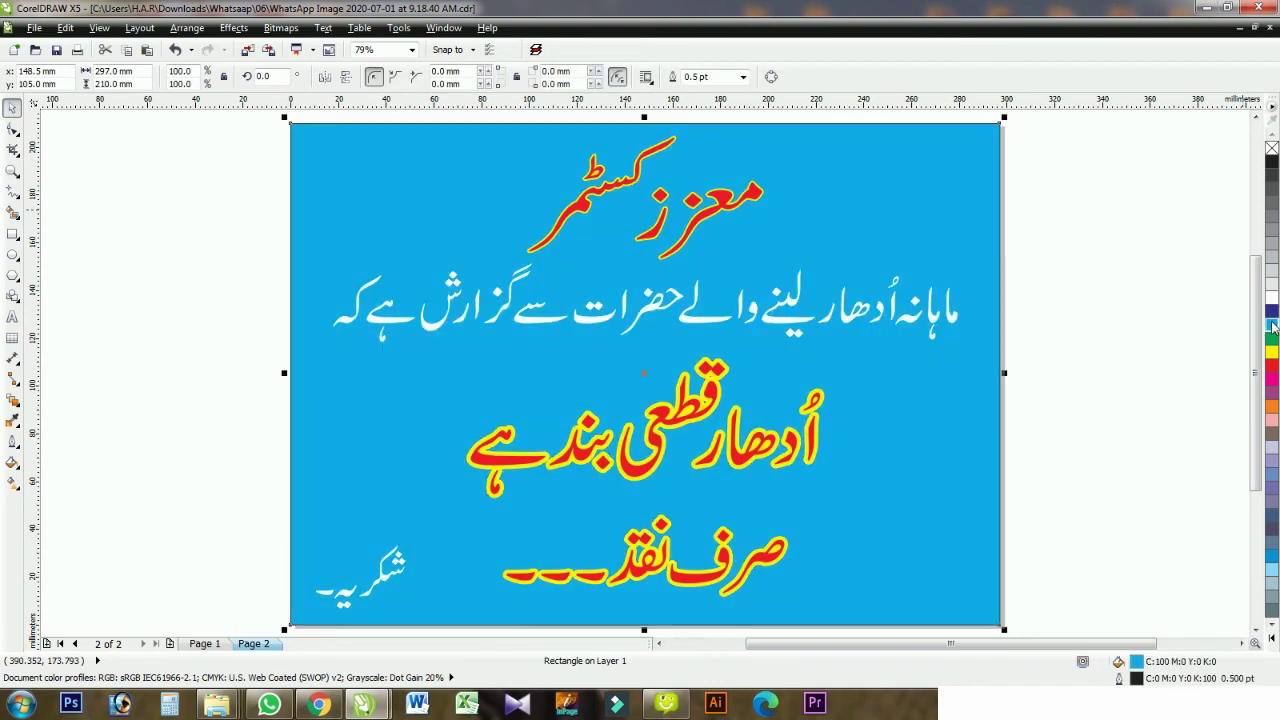
pyautogui.moveTo(1272, 325); pyautogui.dragTo(1210, 345)
pyautogui.click(1136, 303)
pyautogui.hotkey('ctrl', 'z')
pyautogui.press('z')
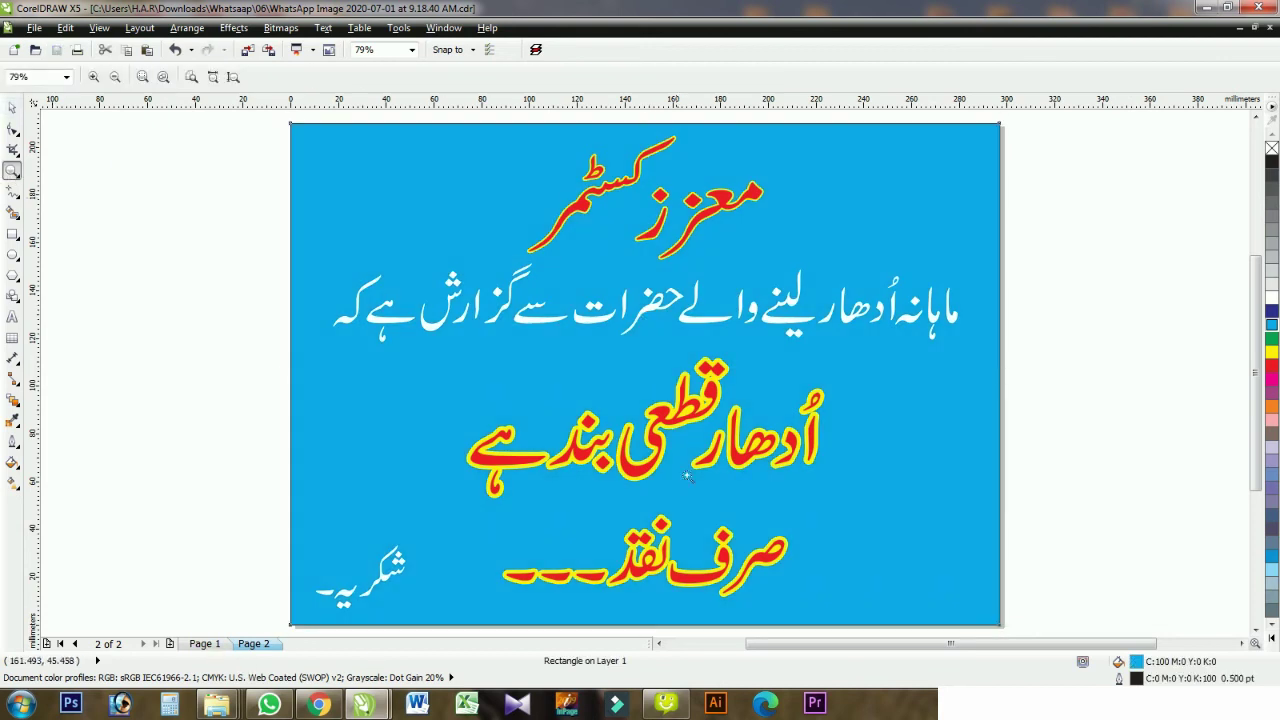
pyautogui.press('space')
# Recolour the request line purple from the palette.
pyautogui.click(670, 312)
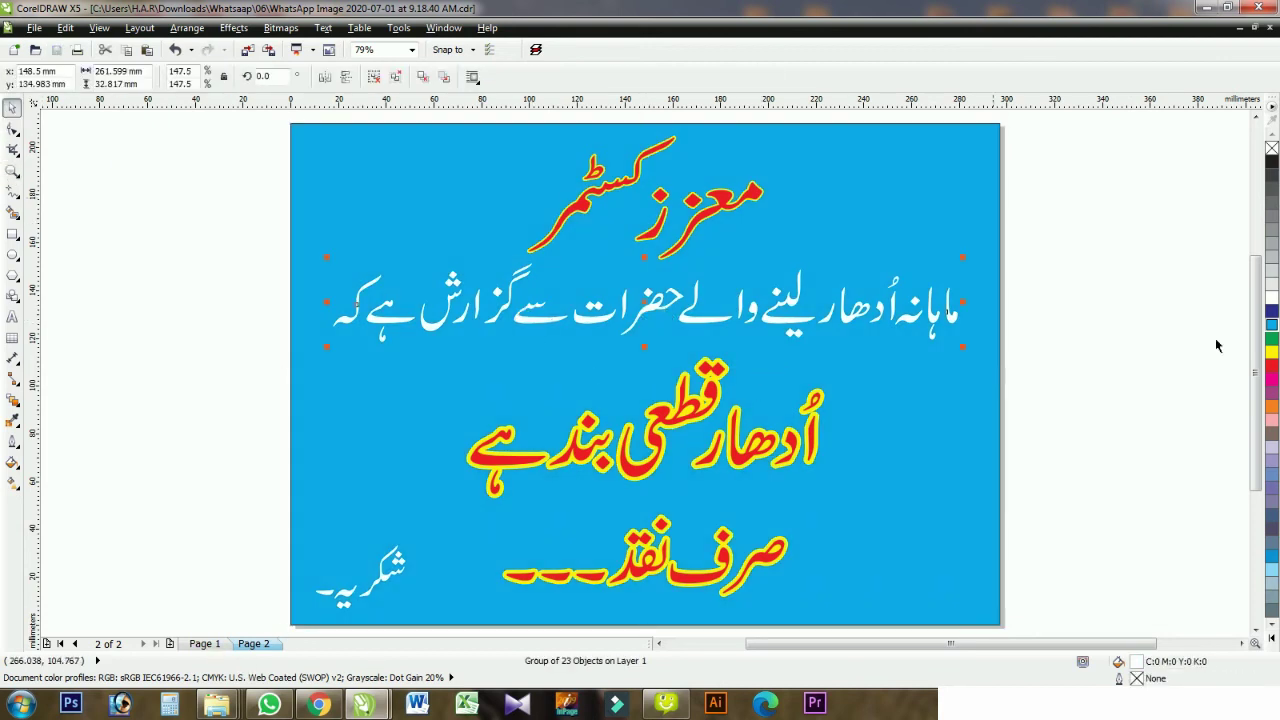
pyautogui.click(1272, 160)
pyautogui.click(1272, 643)
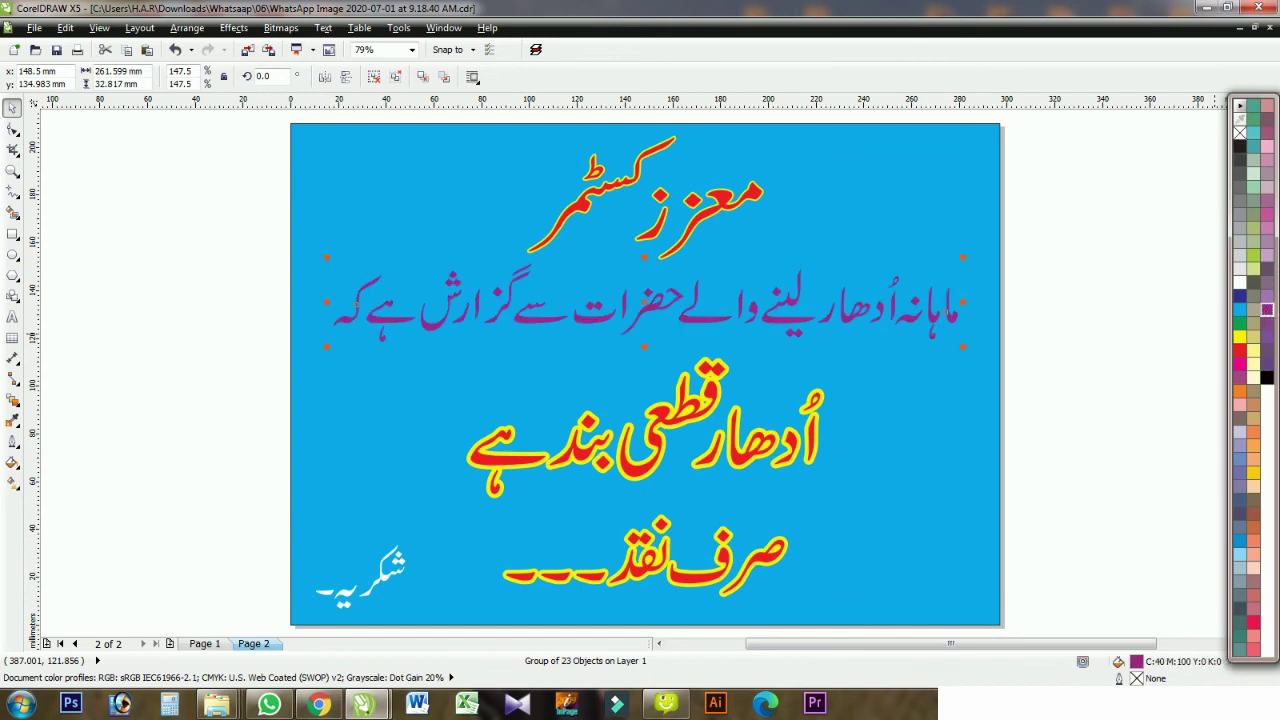
pyautogui.press('Escape')
pyautogui.click(204, 643)
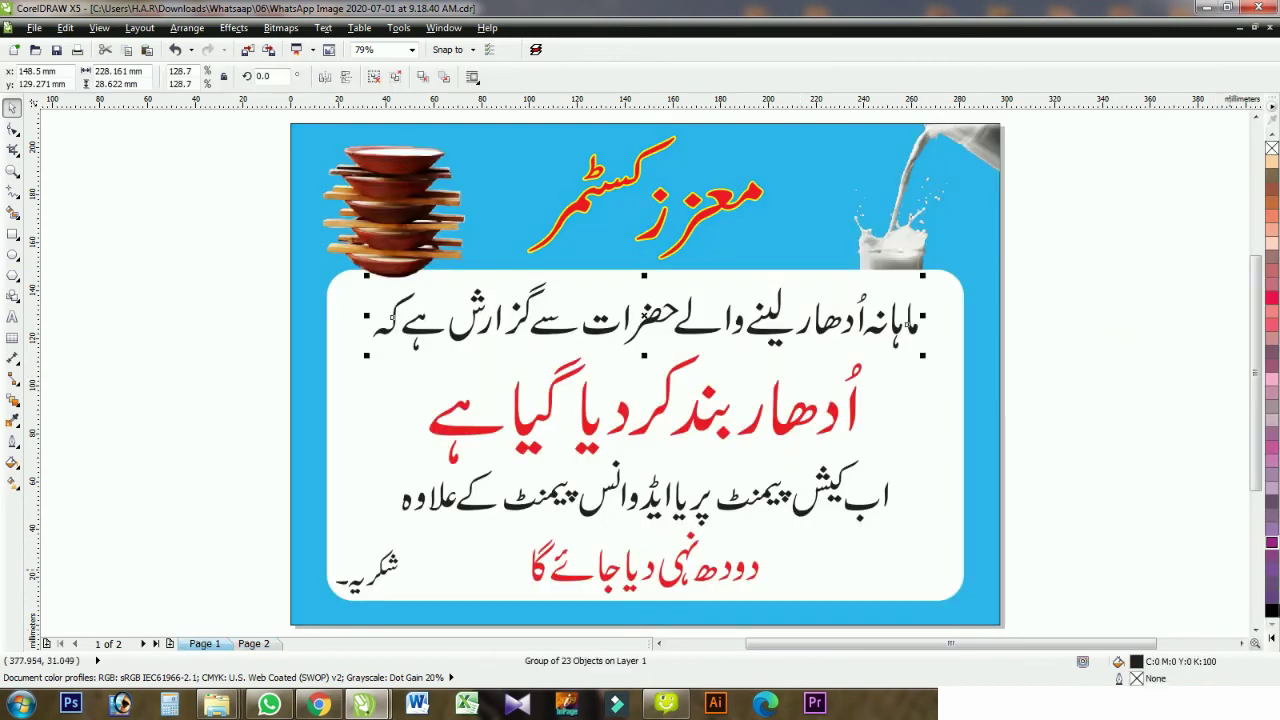
# Colour the first and third Urdu lines purple.
pyautogui.click(1272, 543)
pyautogui.click(714, 505)
pyautogui.click(1272, 543)
pyautogui.press('Escape')
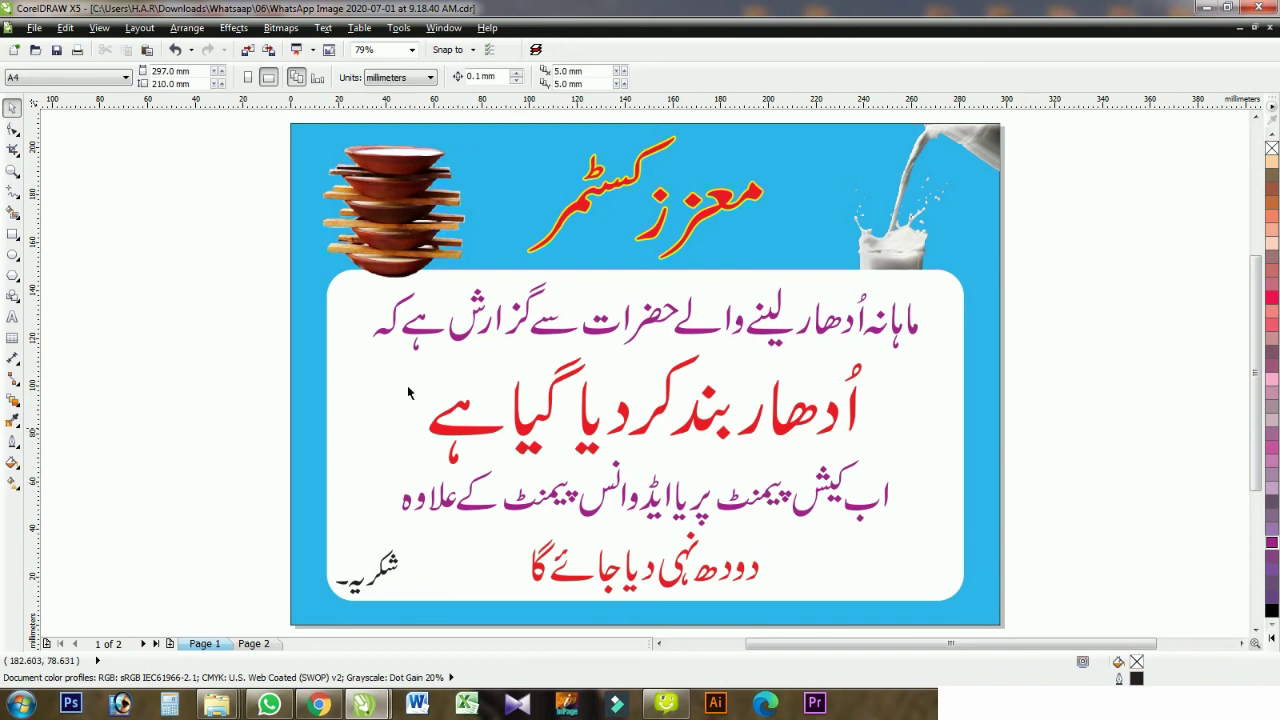
# Give the red middle line a 12.0 pt yellow outline placed behind the fill.
pyautogui.click(553, 413)
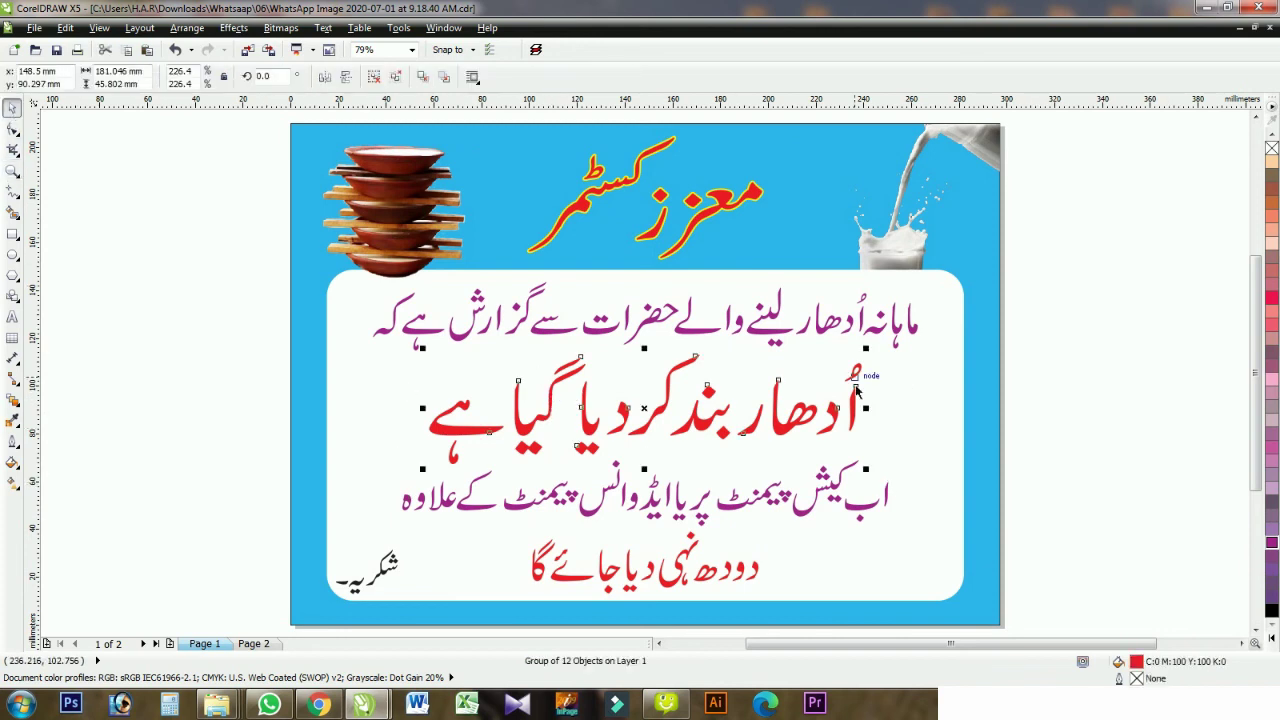
pyautogui.press('F12')
pyautogui.click(551, 261)
pyautogui.click(530, 385)
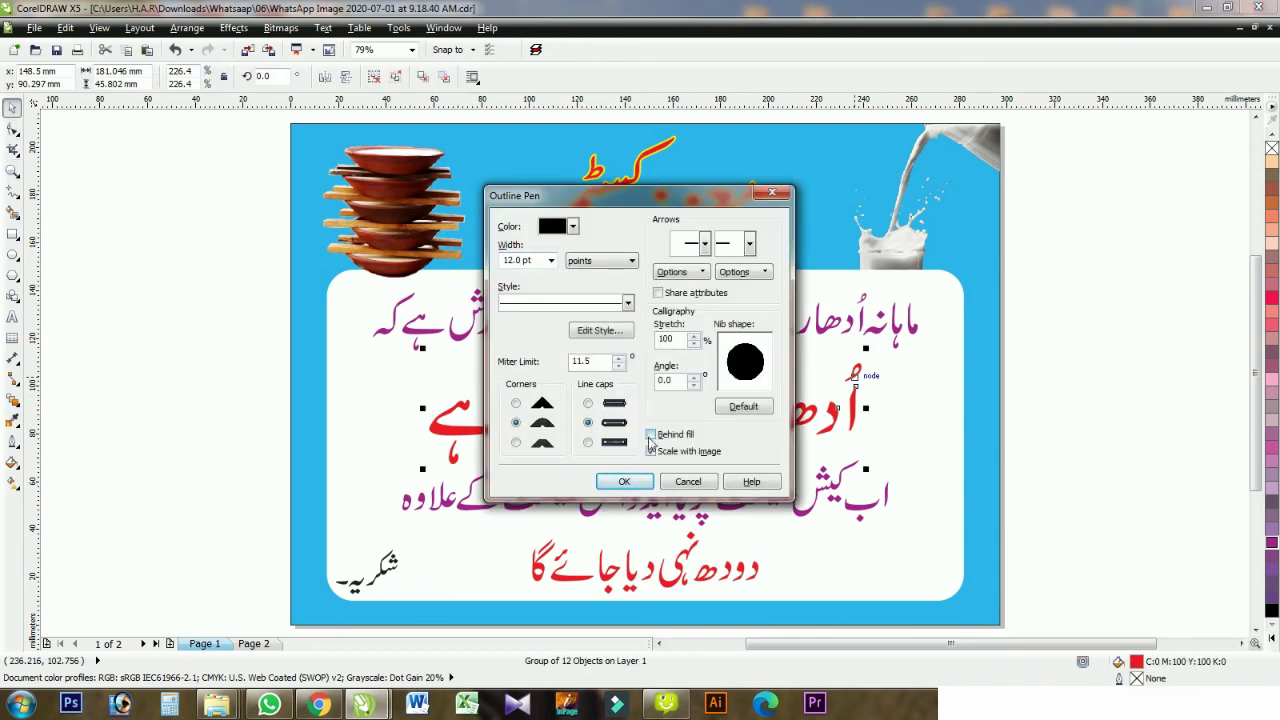
pyautogui.click(651, 434)
pyautogui.click(624, 481)
pyautogui.rightClick(1272, 351)
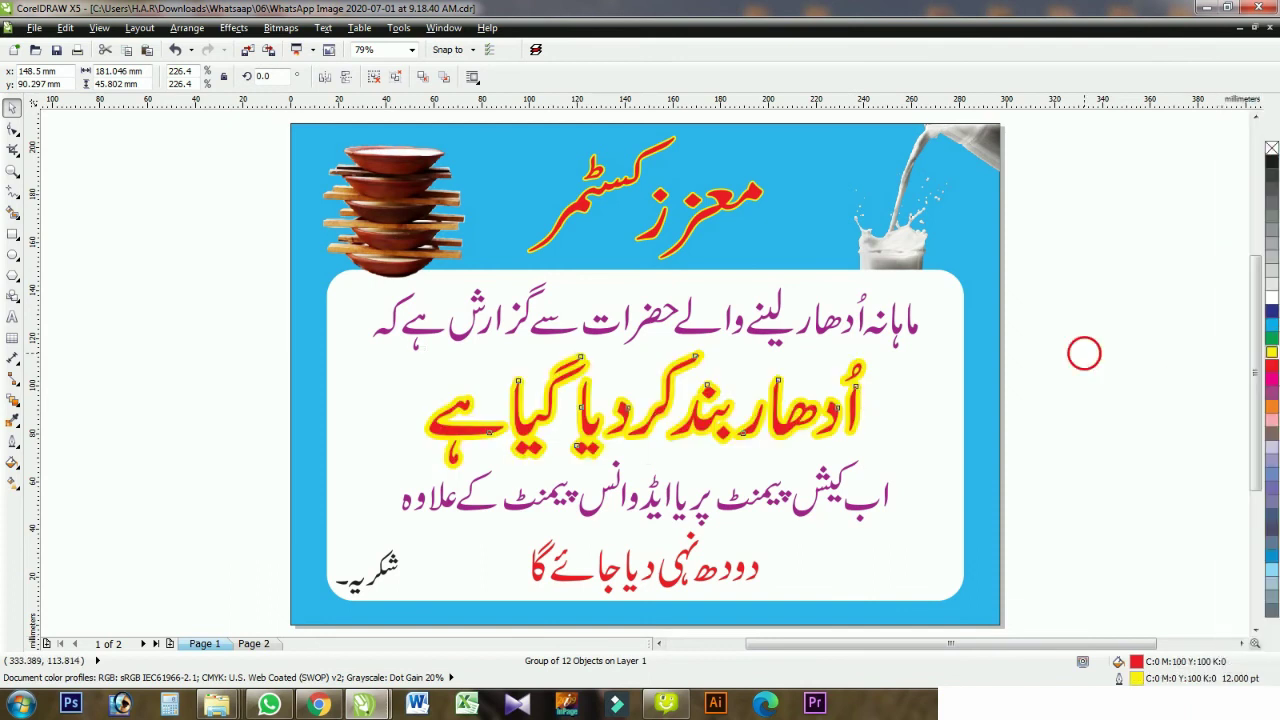
pyautogui.click(1084, 353)
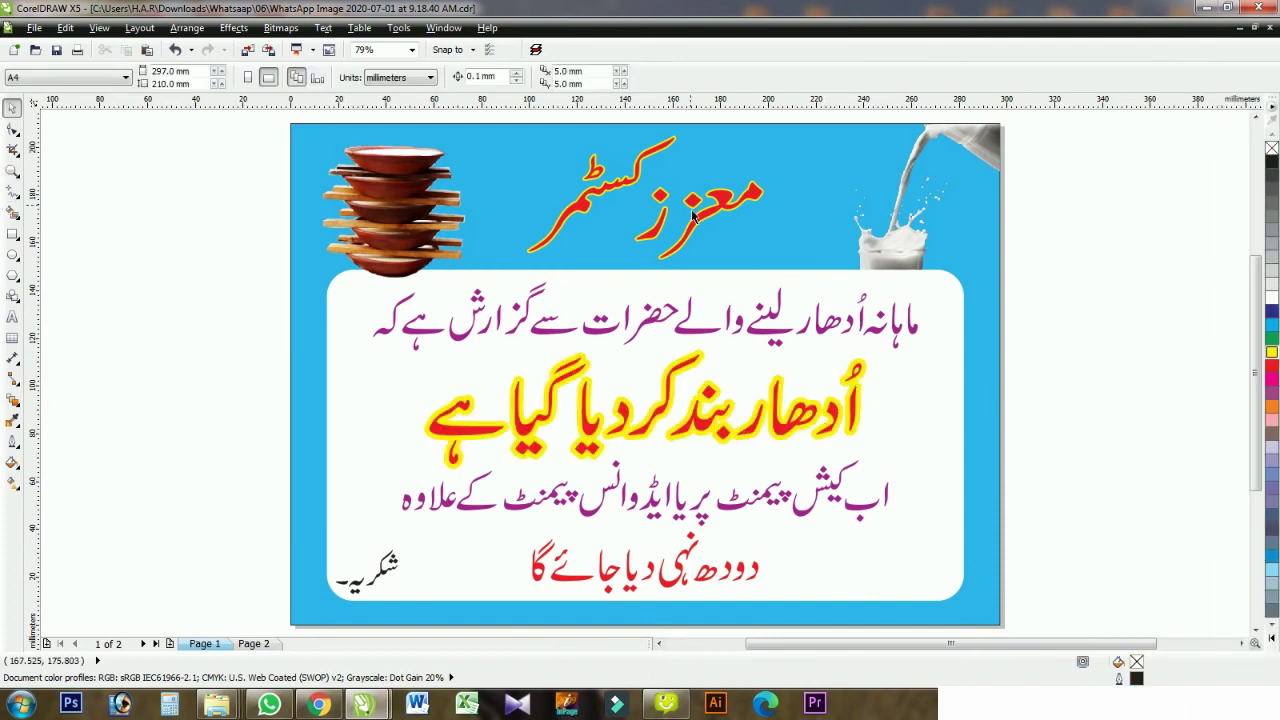